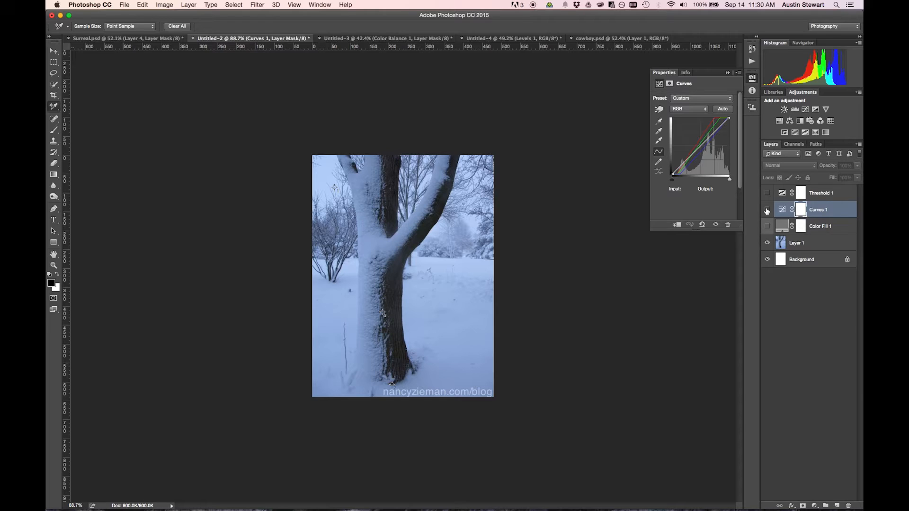
Compare the snowy tree photo with and without its Curves 1 adjustment, leaving the adjustment on.
left_click(767, 210)
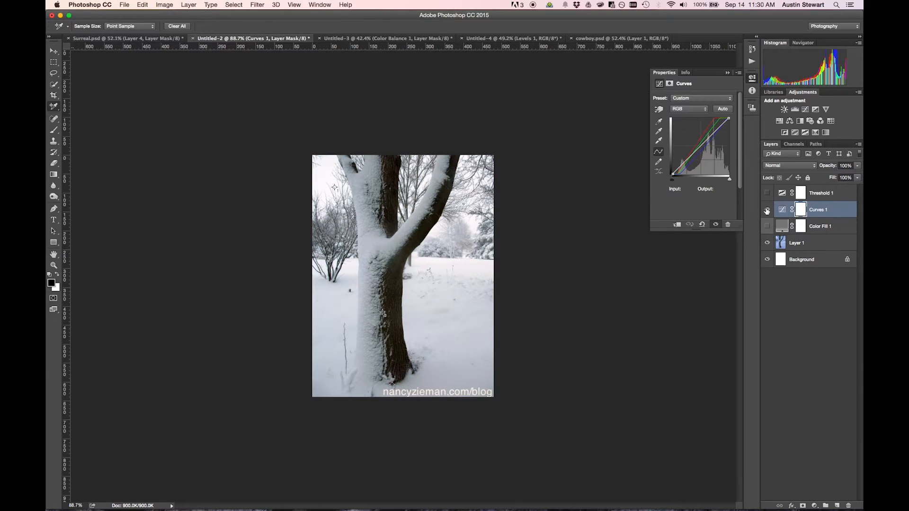
left_click(767, 210)
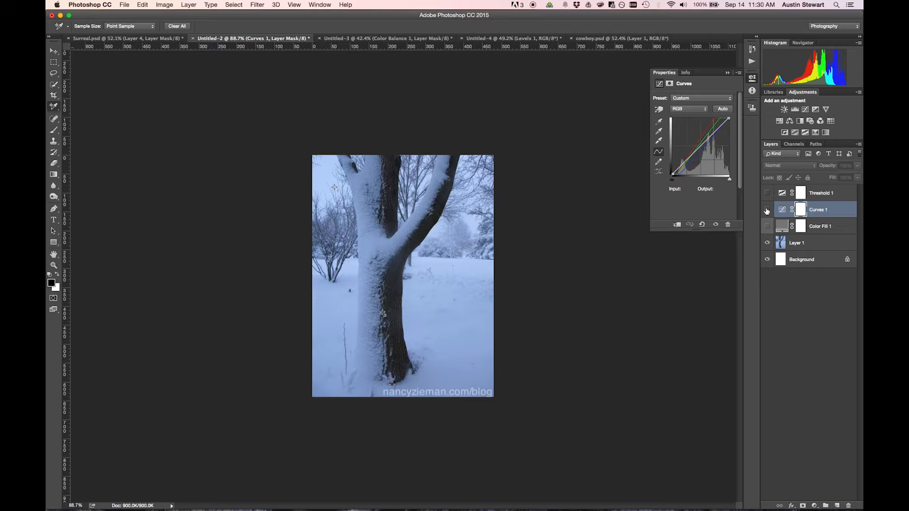
left_click(767, 210)
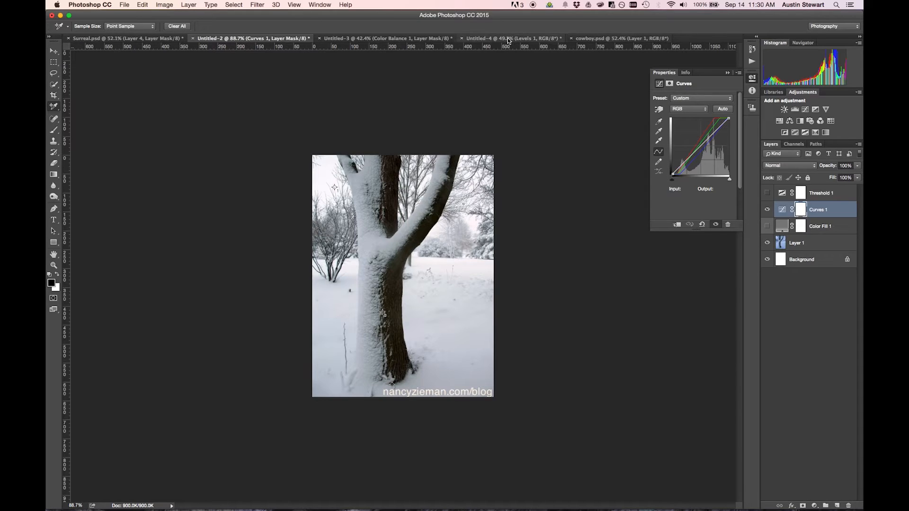
View the Untitled-4 and cowboy.psd documents to compare the corrected and original cowboy photo.
left_click(526, 39)
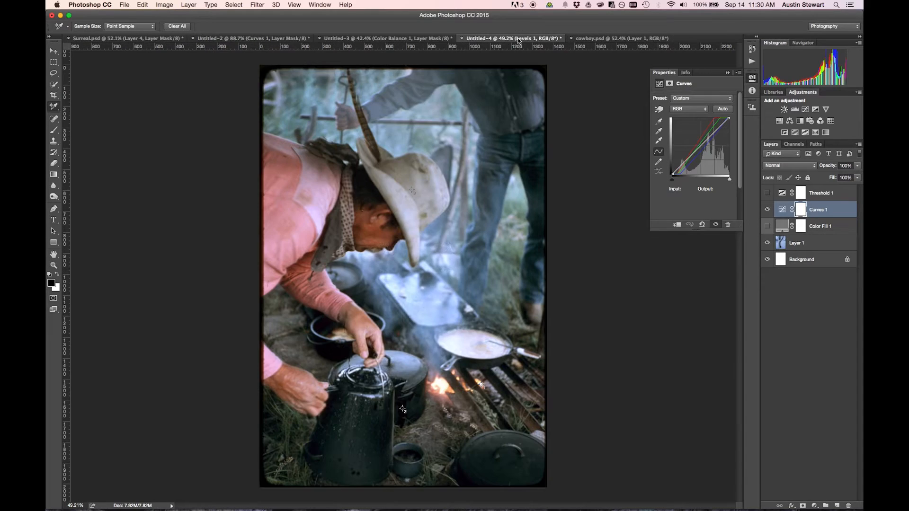
left_click(597, 38)
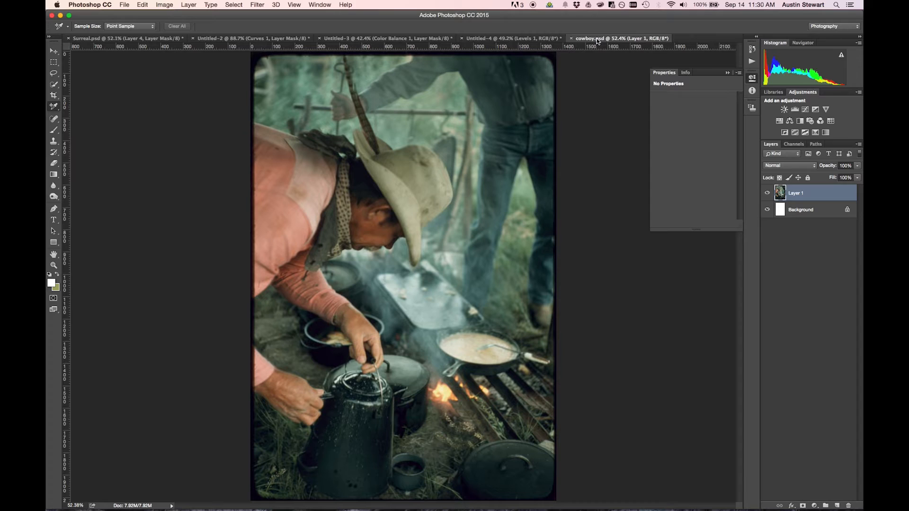
left_click(480, 39)
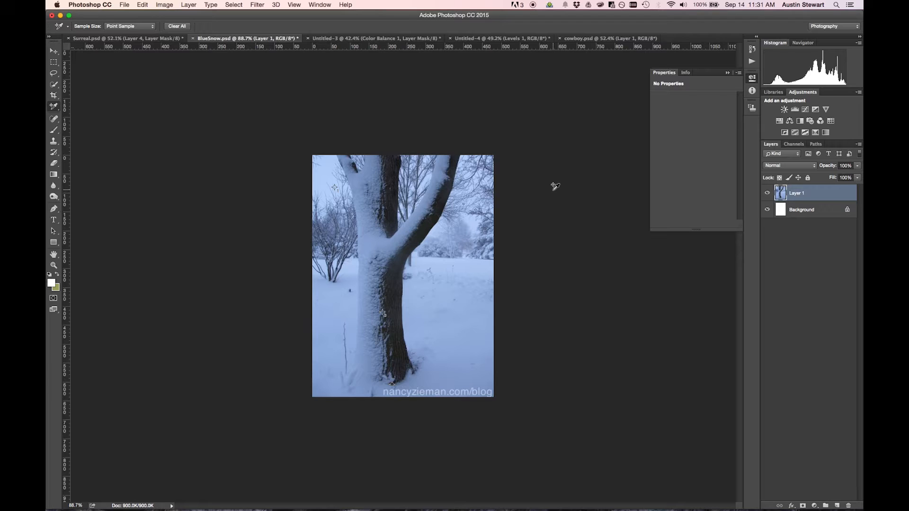
Add a Curves adjustment layer above Layer 1 in BlueSnow.psd, try bending its RGB curve, and reset it to default.
key("v")
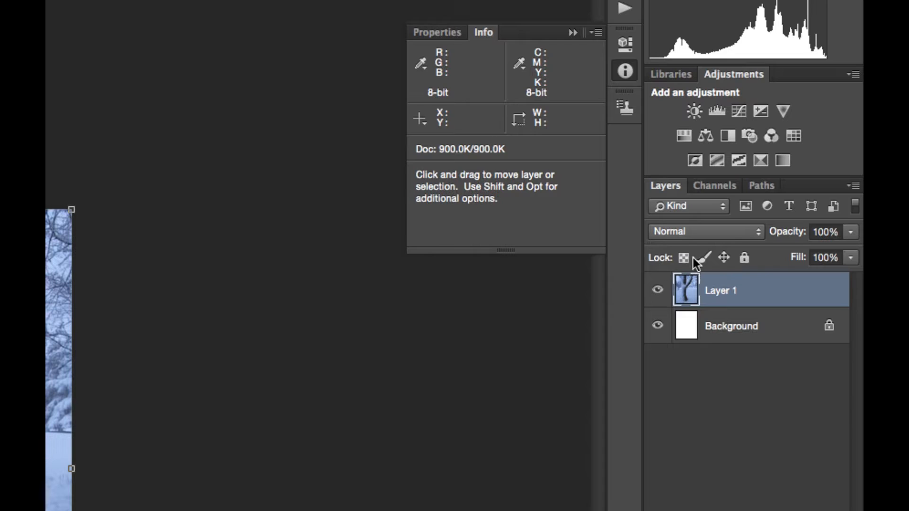
left_click(741, 110)
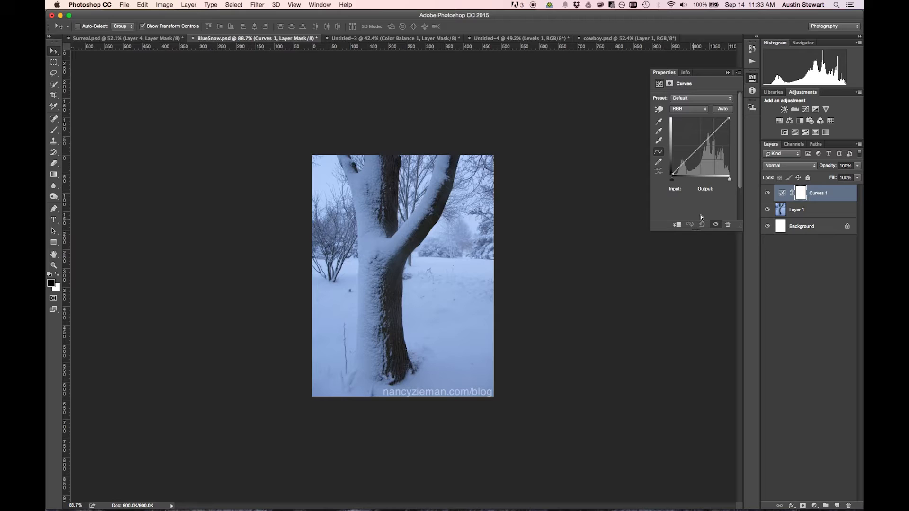
mouse_move(709, 136)
left_mouse_down()
mouse_move(691, 155)
mouse_move(705, 134)
mouse_move(692, 161)
mouse_move(699, 168)
left_mouse_up()
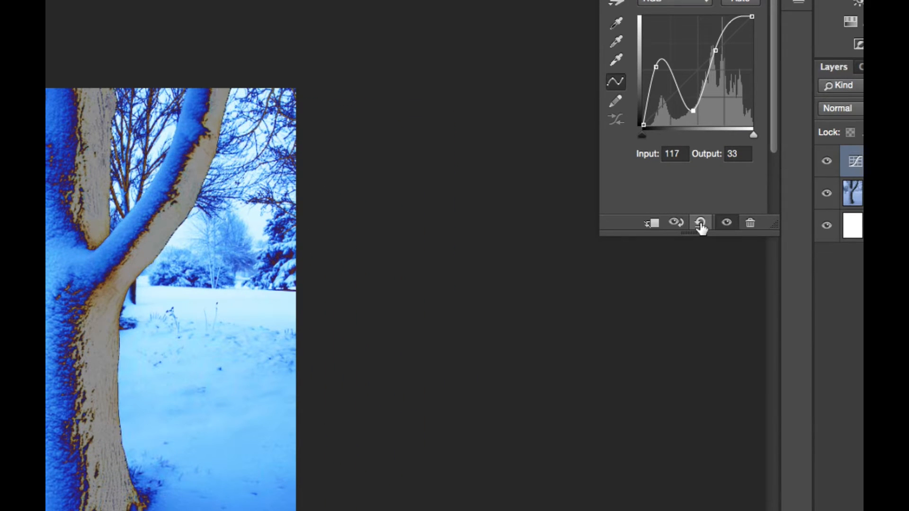
left_click(701, 222)
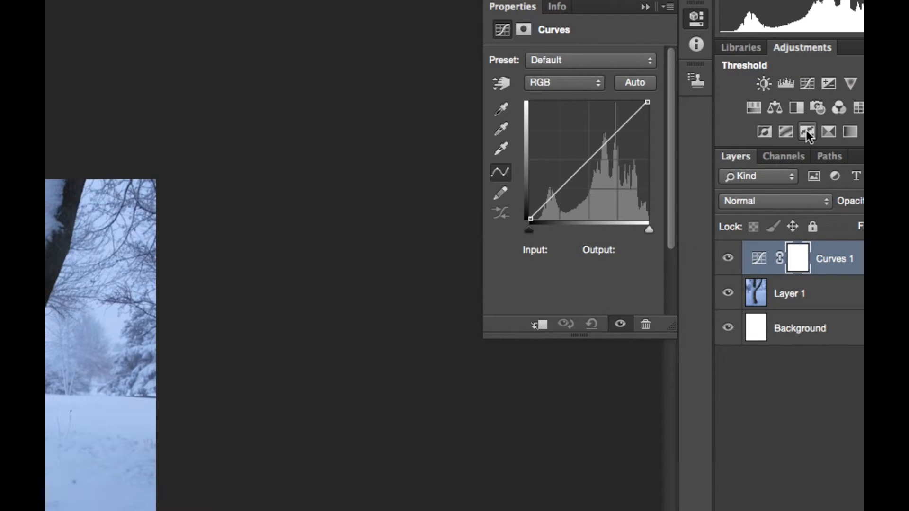
Add a Threshold adjustment layer above Curves 1 with its threshold level at 128.
left_click(808, 132)
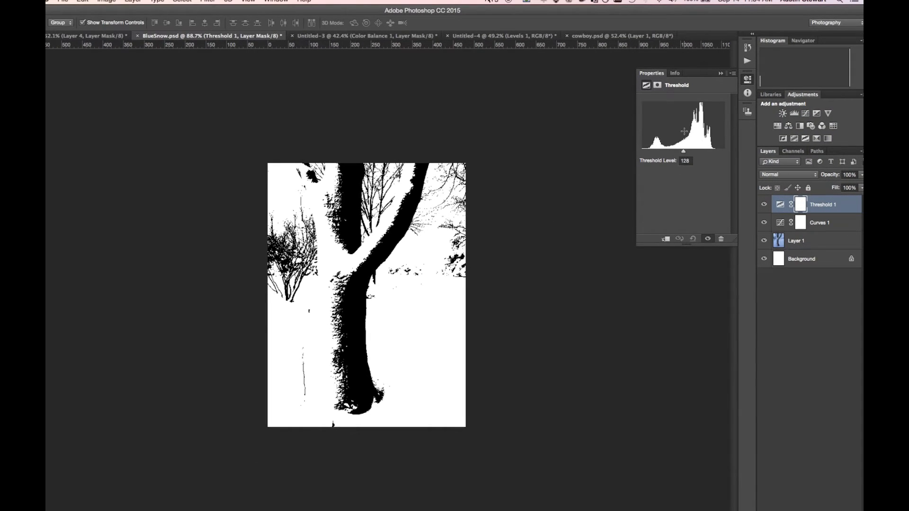
mouse_move(684, 152)
left_mouse_down()
mouse_move(728, 154)
mouse_move(629, 154)
mouse_move(676, 154)
left_mouse_up()
left_click(687, 161)
type("128")
Sweep the threshold level down to the darkest tones, up to 214 in the highlights, and back to 18.
left_click_drag(687, 153, 637, 149)
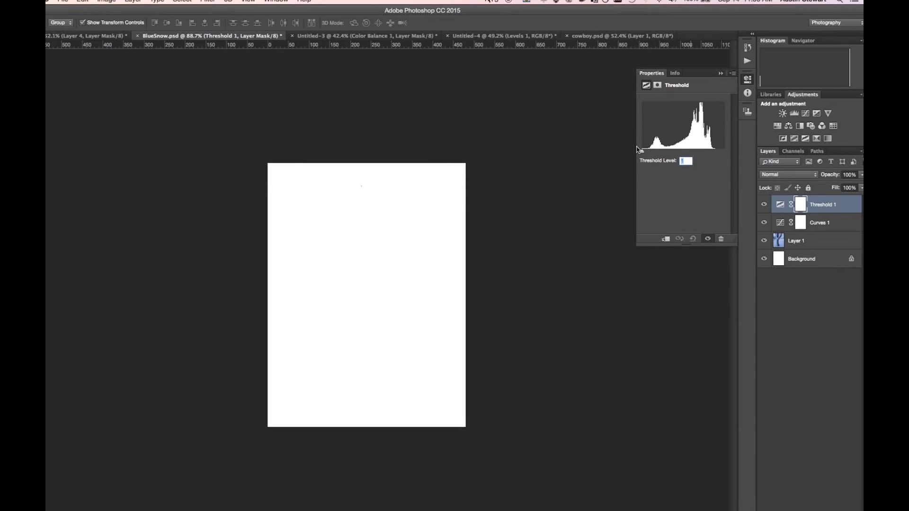
left_click_drag(637, 150, 712, 157)
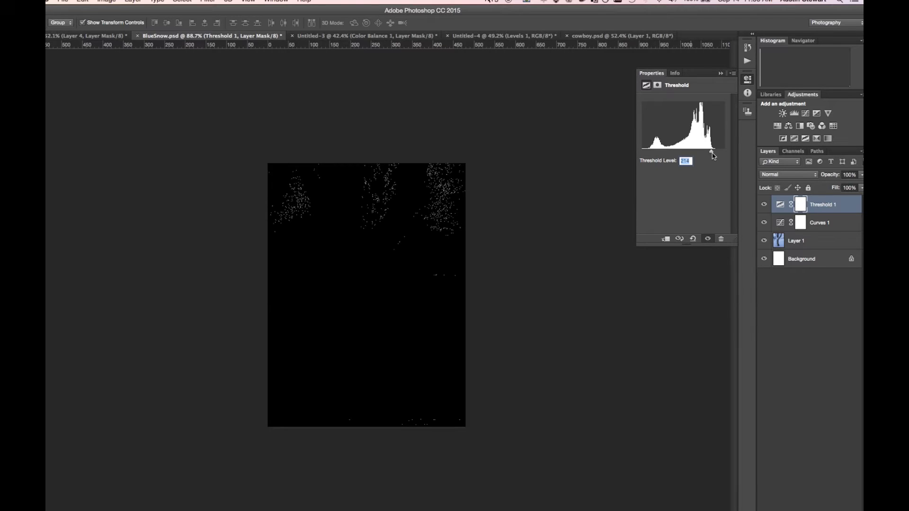
left_click_drag(713, 154, 648, 153)
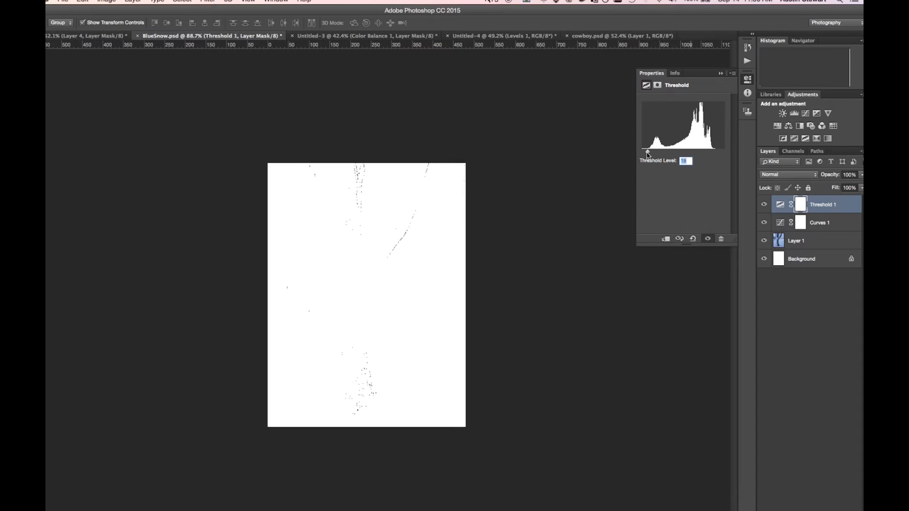
Select the Curves 1 layer and examine its black point and white point eyedroppers.
left_click(828, 226)
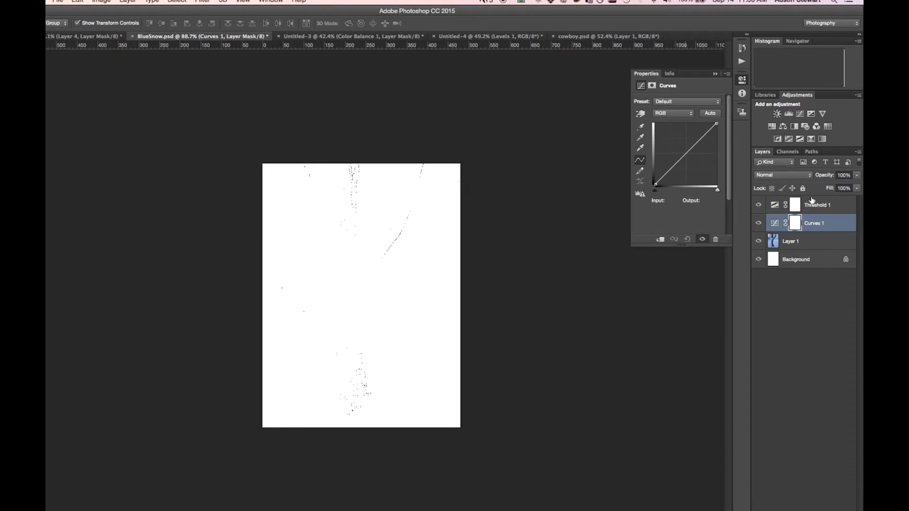
left_click(640, 128)
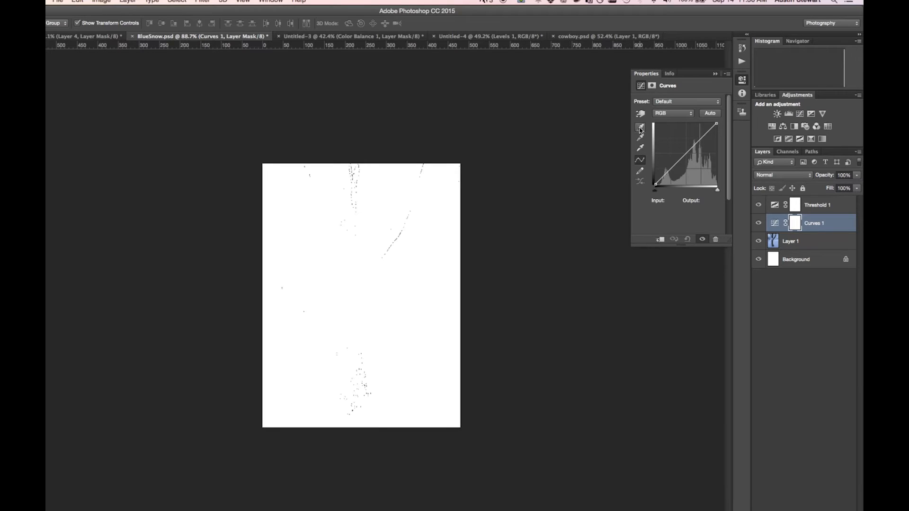
left_click(638, 149)
left_click(634, 149)
Set the level of the Threshold 1 layer to 28.
left_click(836, 206)
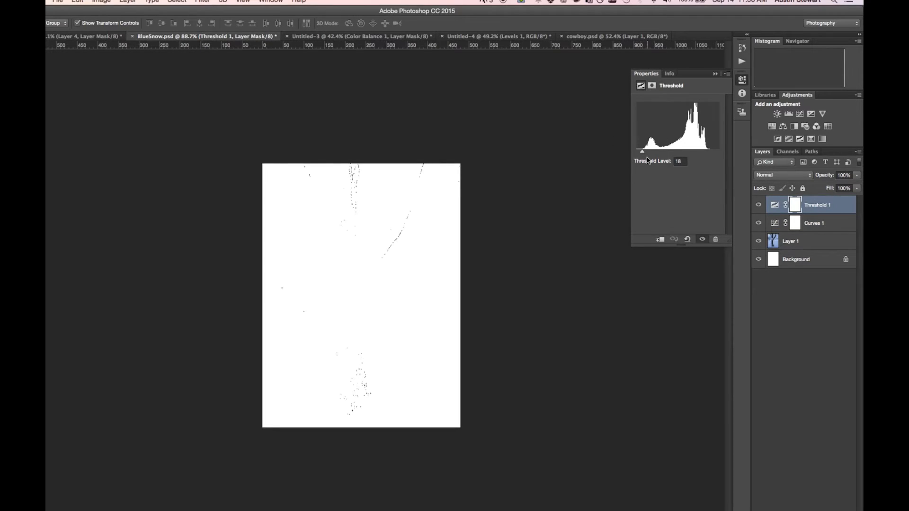
left_click_drag(643, 154, 646, 154)
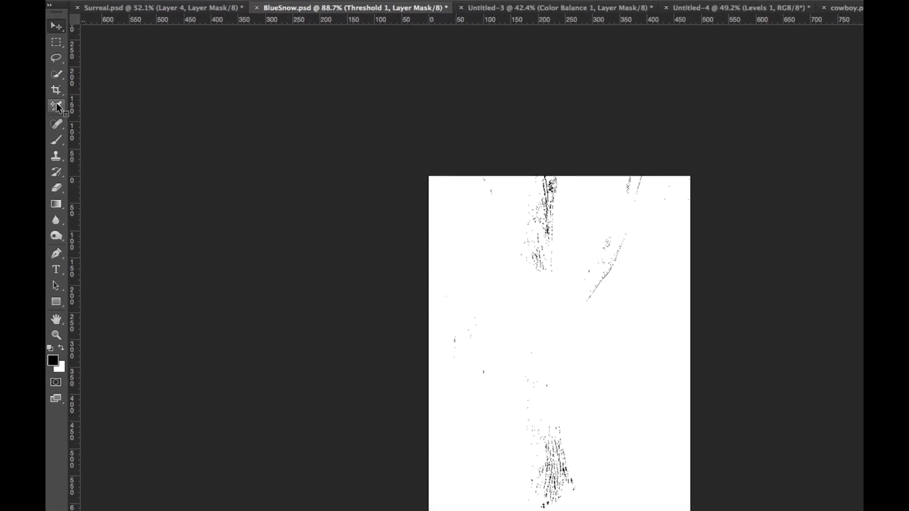
Place a color sampler with the Color Sampler tool on the solid black pixel patch in the upper tree trunk.
left_click(56, 106)
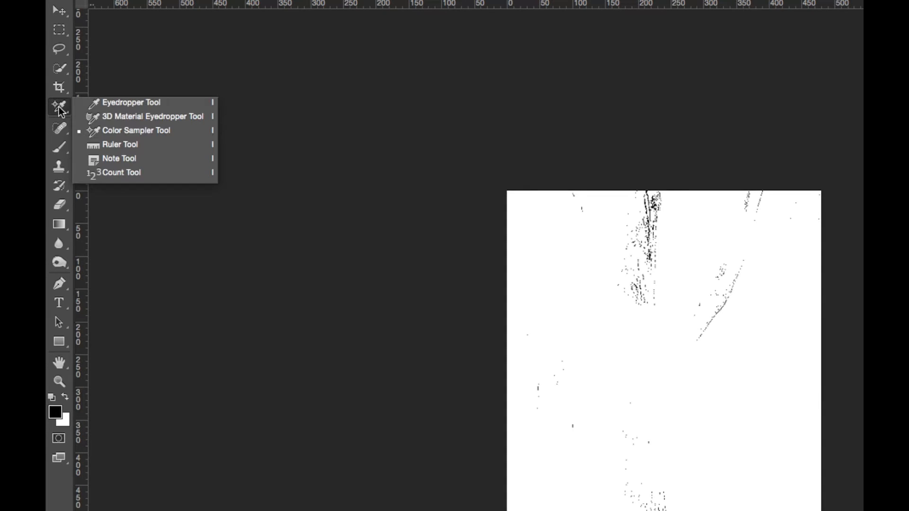
left_click(123, 103)
left_click(58, 108)
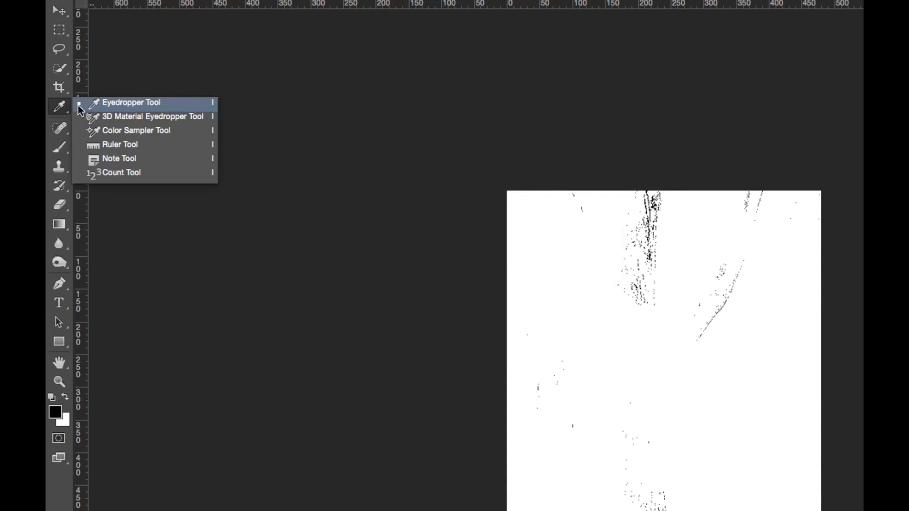
left_click(149, 133)
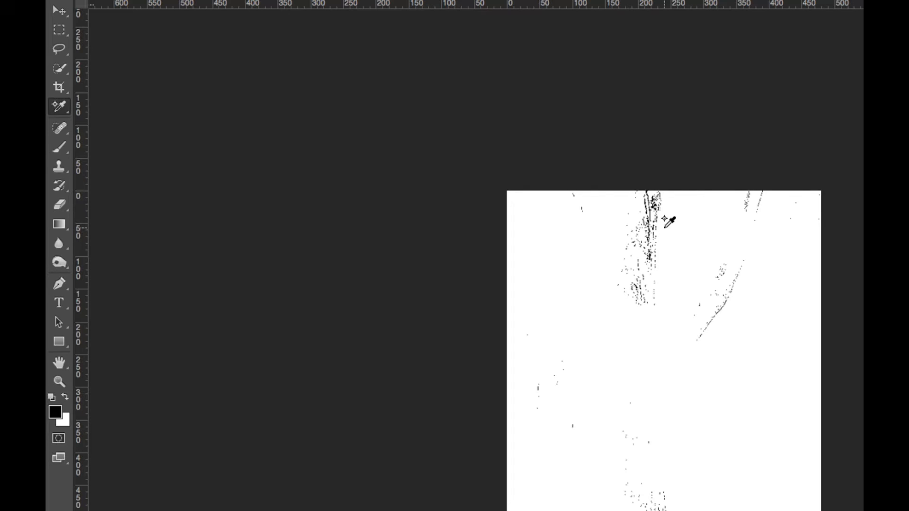
scroll(664, 219, "up", 5)
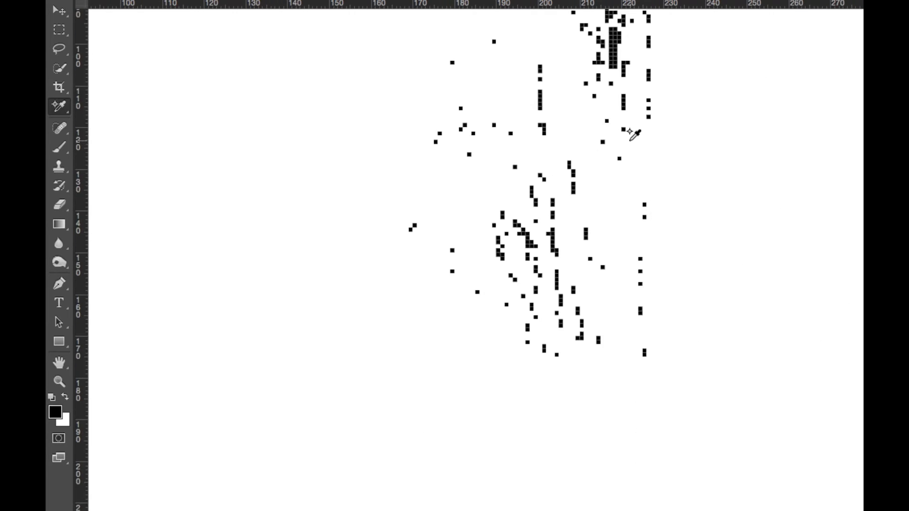
scroll(634, 185, "up", 5)
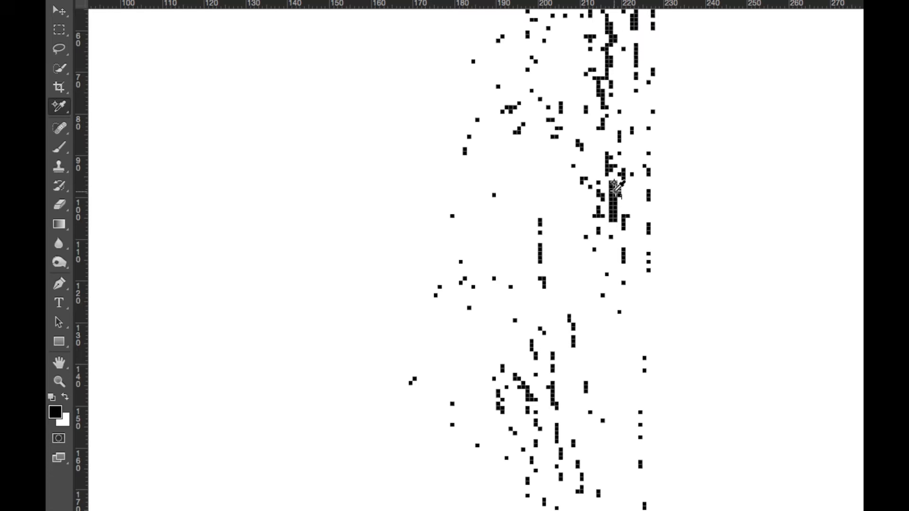
scroll(676, 196, "down", 3)
scroll(680, 198, "down", 5)
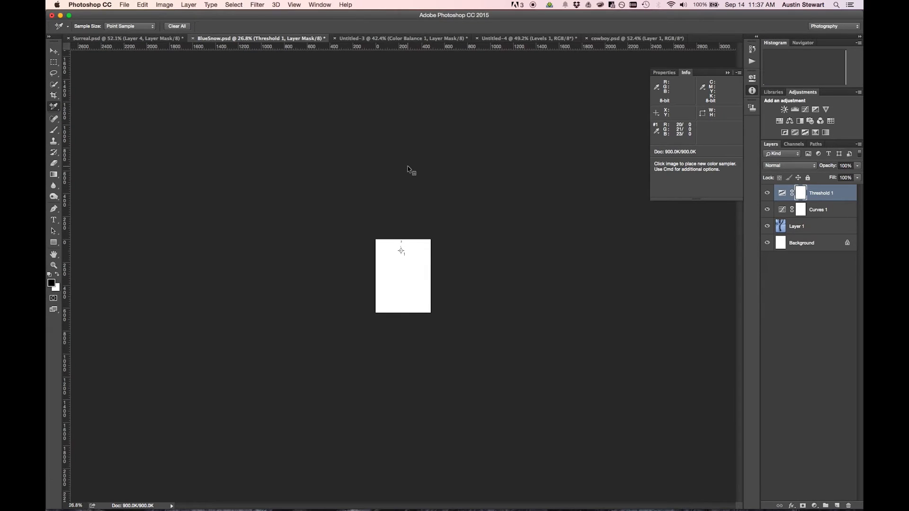
scroll(411, 162, "up", 5)
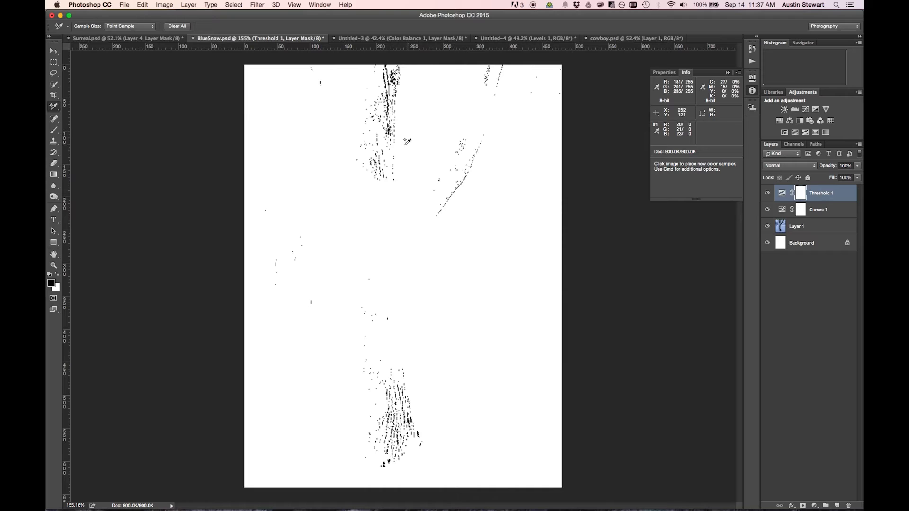
Set the Threshold 1 level to 211 to isolate the brightest highlights.
left_click(821, 191)
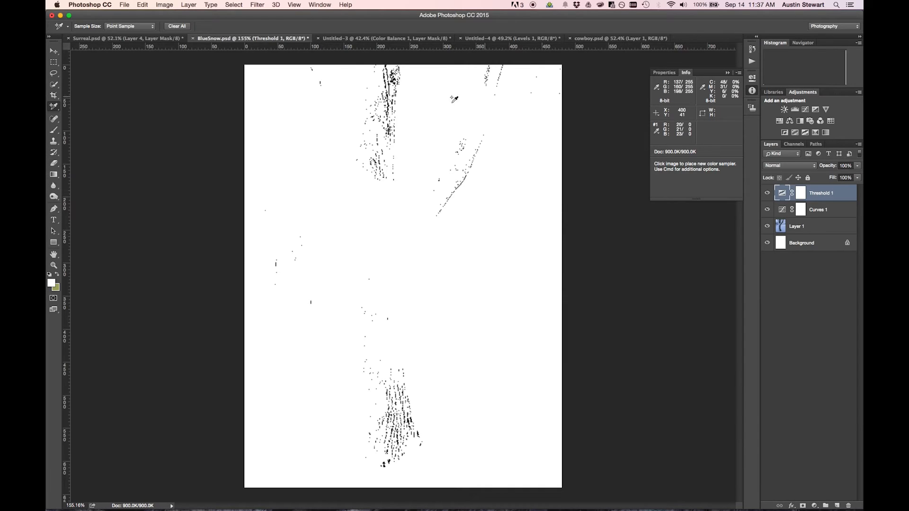
left_click(666, 73)
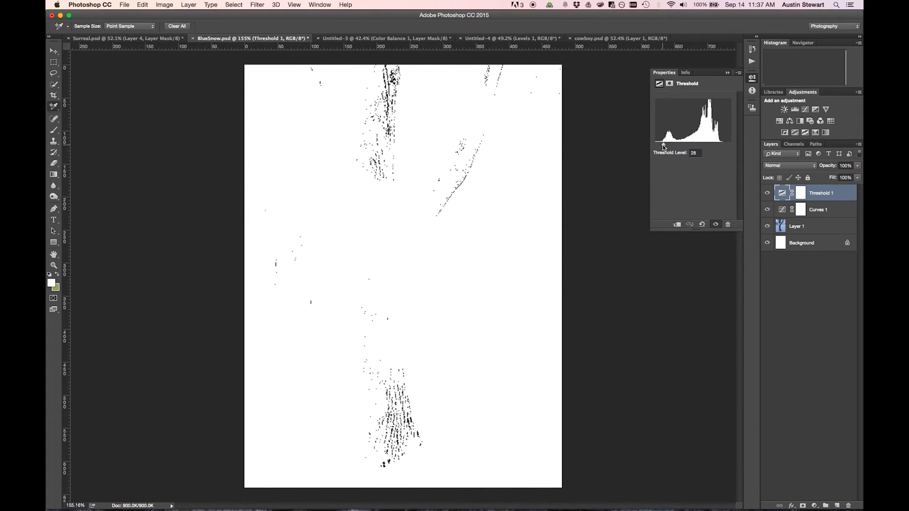
left_click_drag(663, 146, 718, 148)
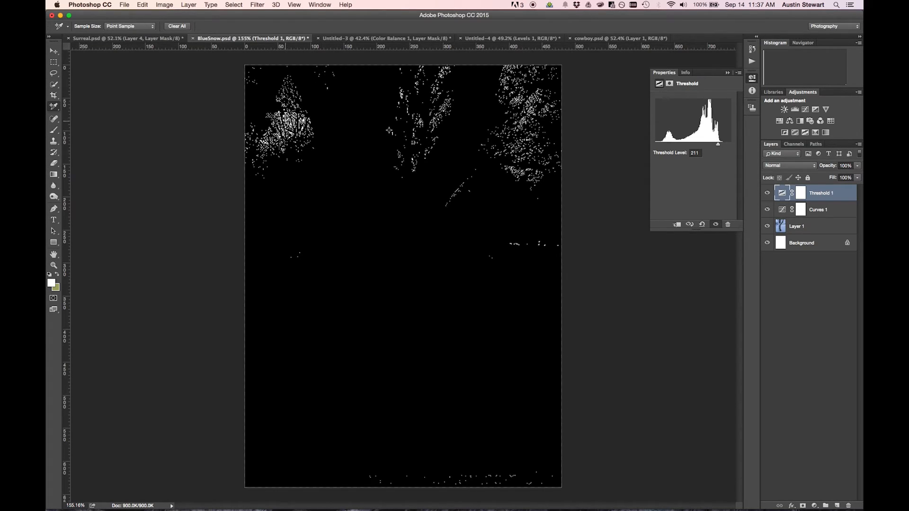
Place a second color sampler on a solid white pixel patch in the upper-left part of the photo.
scroll(283, 117, "up", 1)
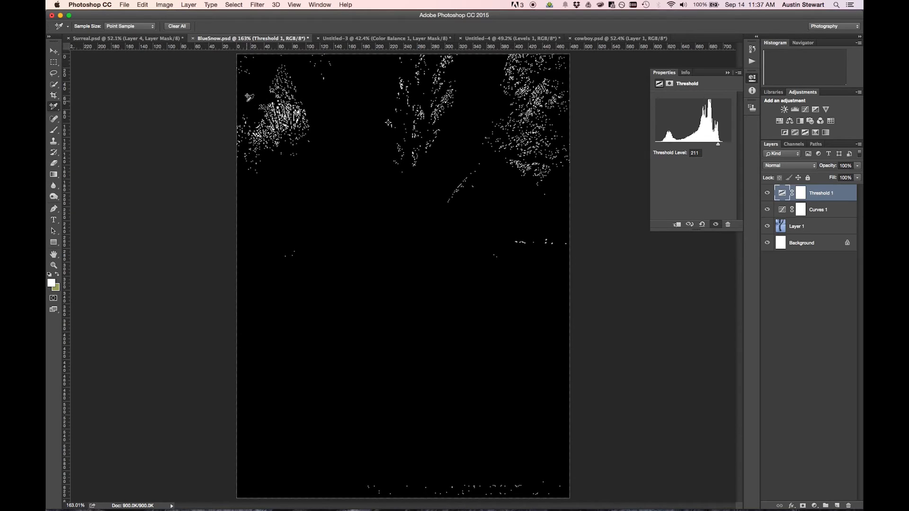
scroll(263, 97, "up", 6)
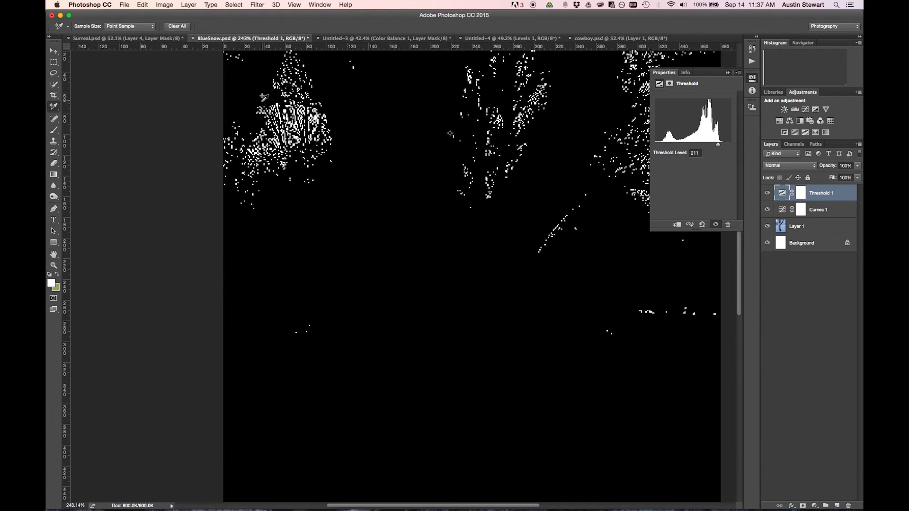
left_click(309, 118)
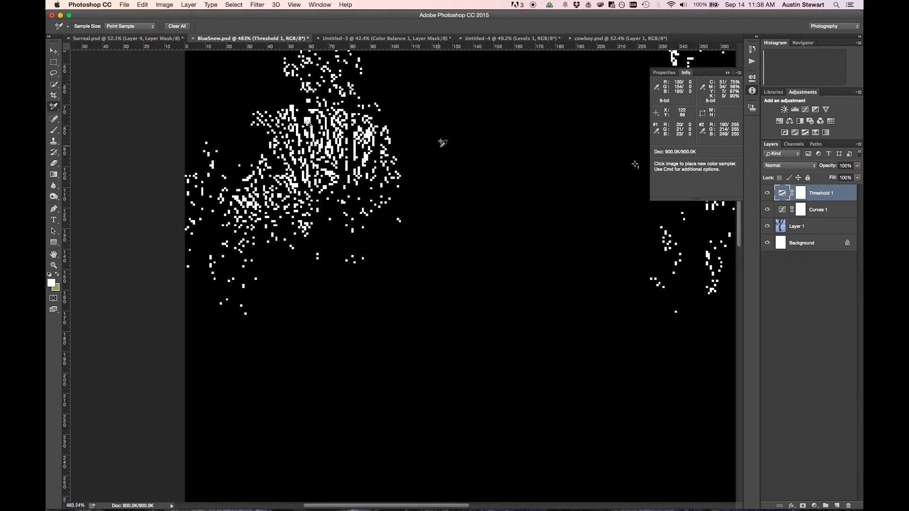
scroll(481, 166, "down", 1)
scroll(481, 166, "down", 8)
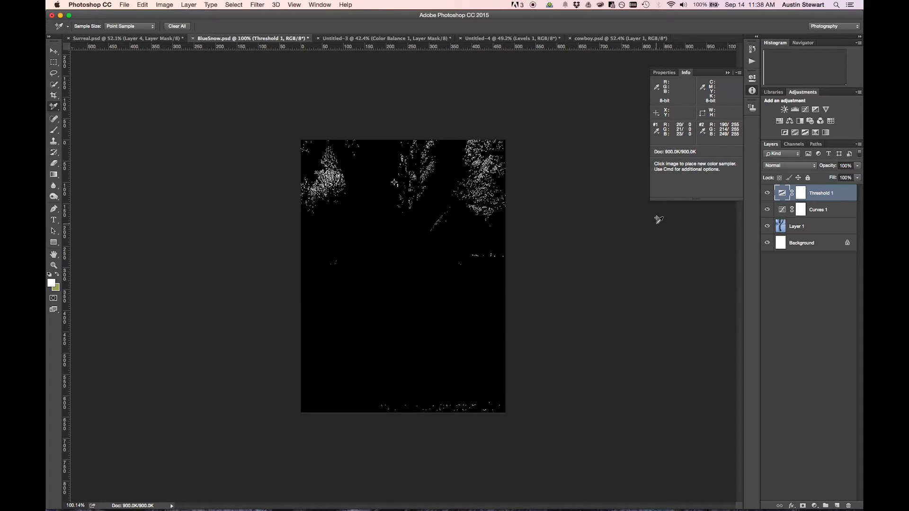
Hide the Threshold 1 layer and add a Solid Color fill layer named 50% Gray directly above Layer 1.
left_click(768, 193)
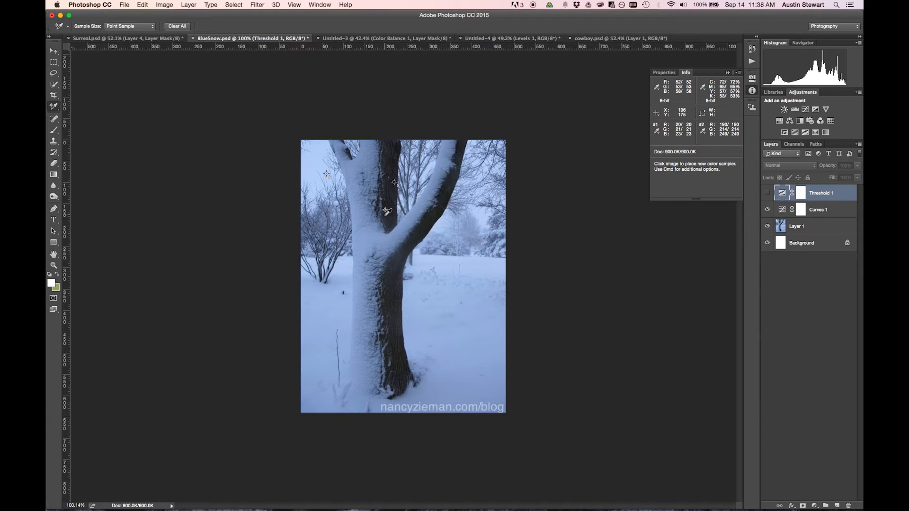
left_click(834, 230)
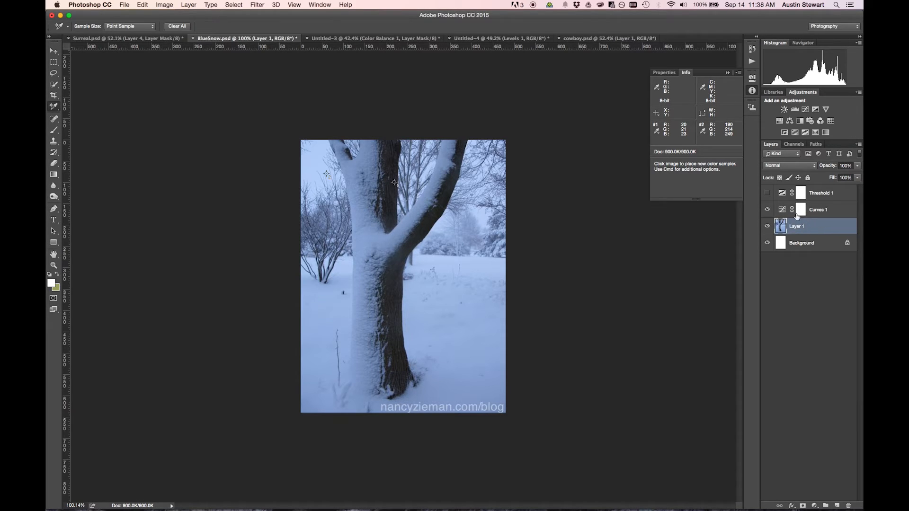
left_click(188, 5)
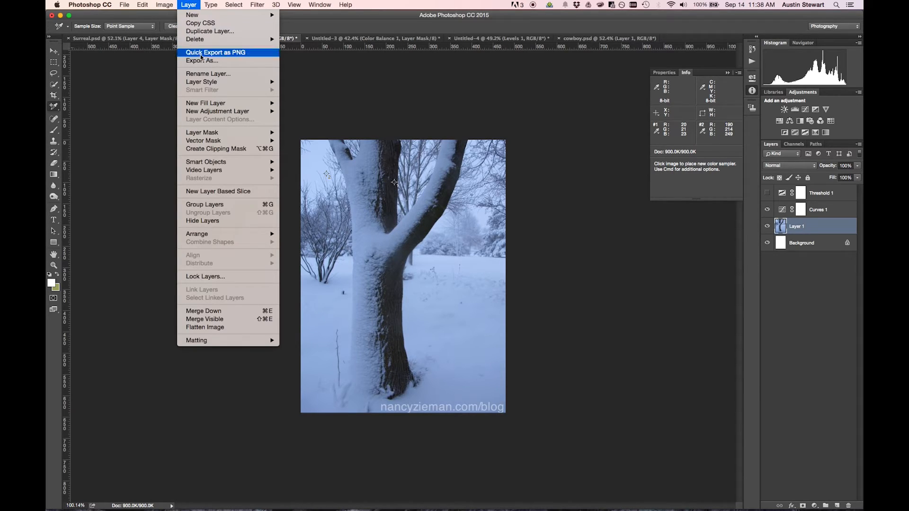
mouse_move(210, 105)
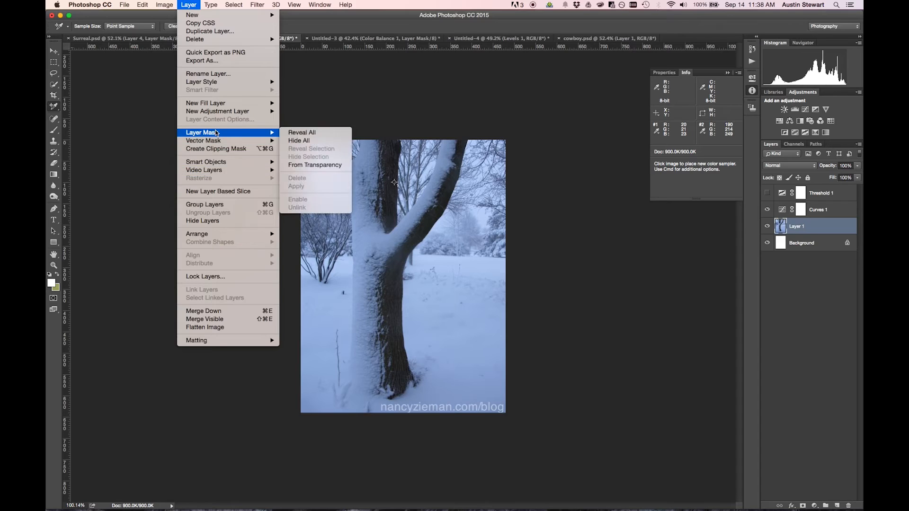
mouse_move(217, 141)
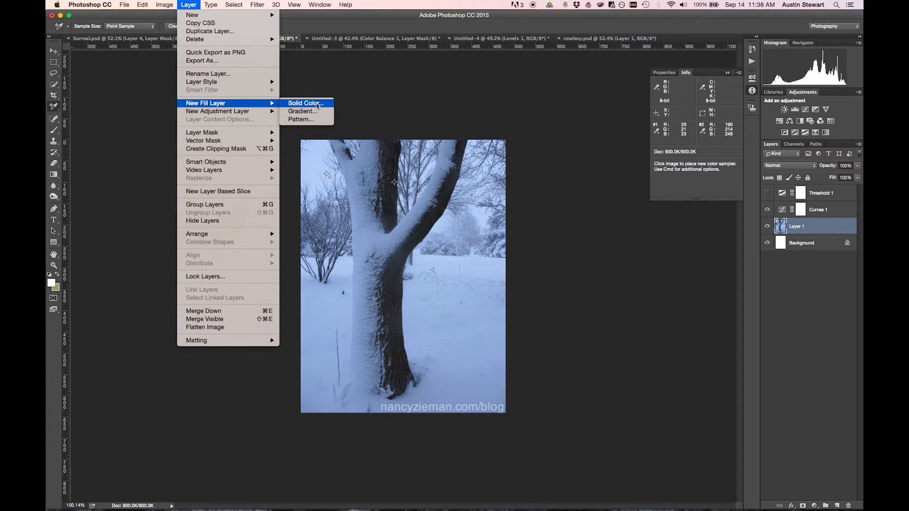
left_click(316, 104)
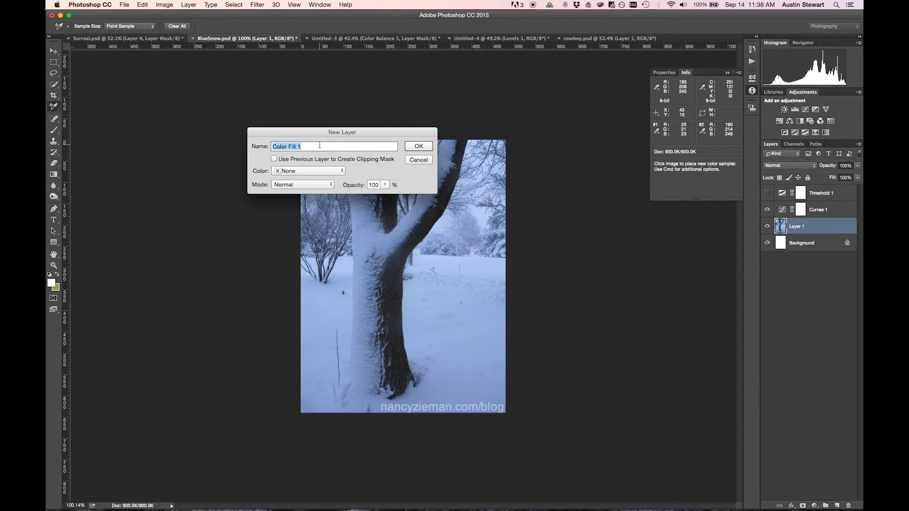
type("50% Gray")
left_click(417, 147)
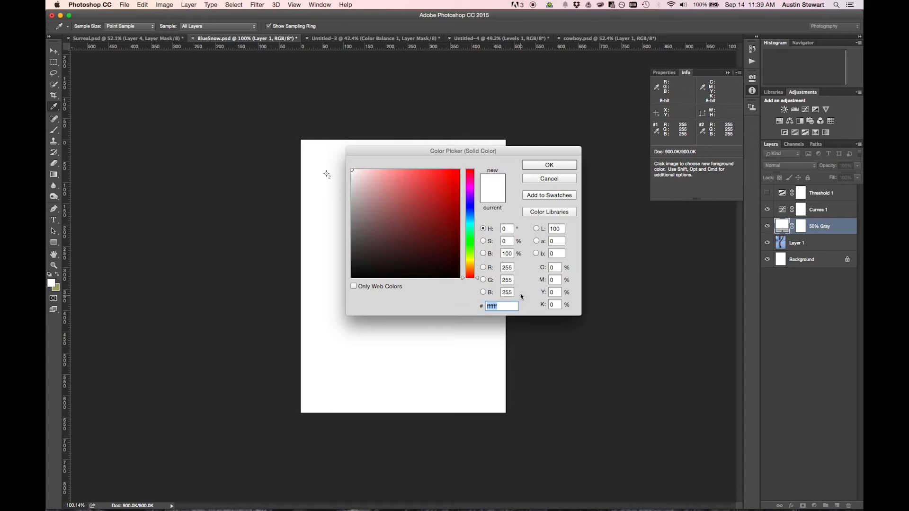
Set the fill color's brightness to 50% and change the 50% Gray layer's blend mode to Difference.
left_click(512, 254)
left_click_drag(512, 253, 496, 256)
type("50")
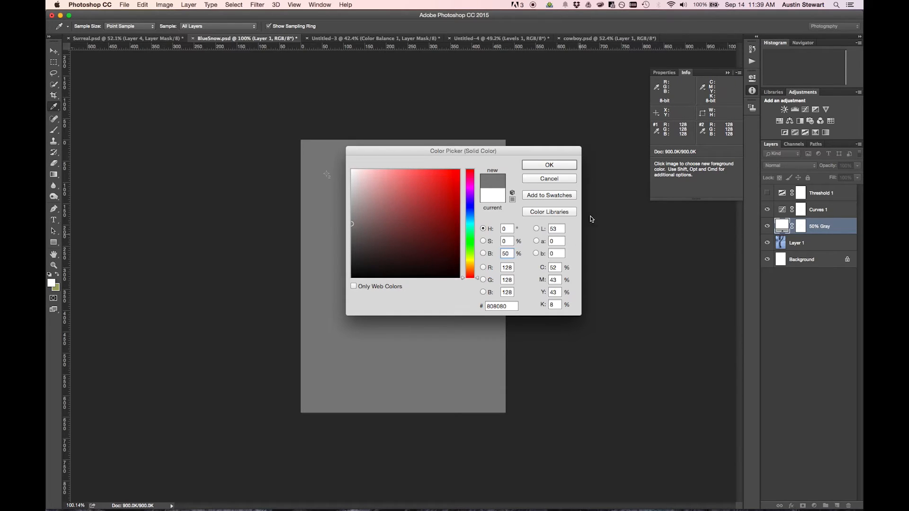
left_click(549, 165)
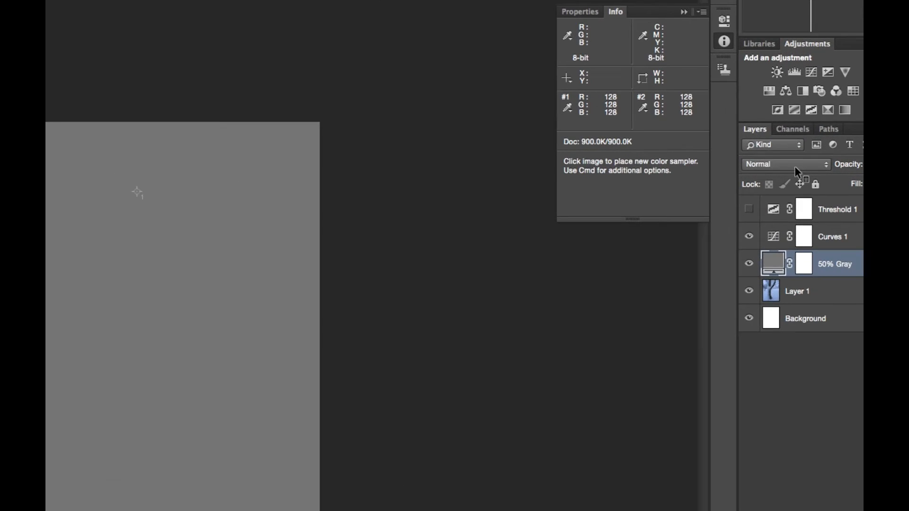
left_click(789, 165)
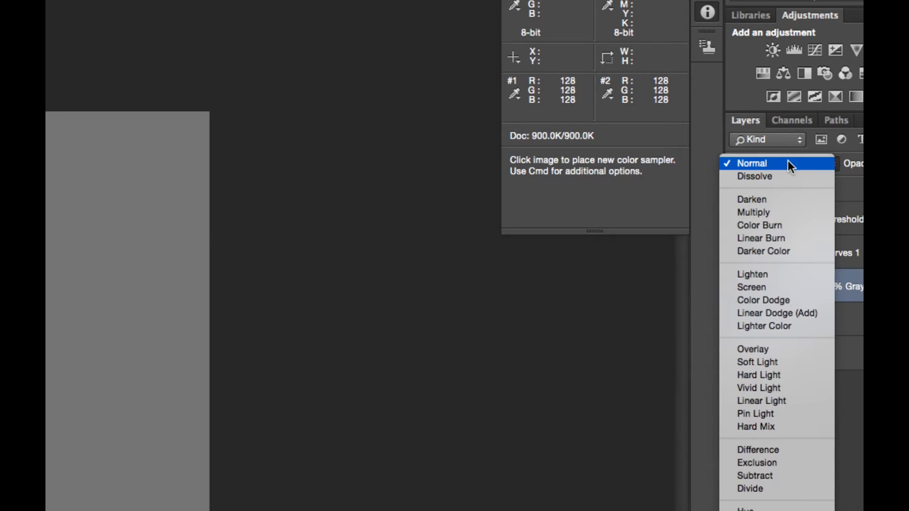
left_click(767, 449)
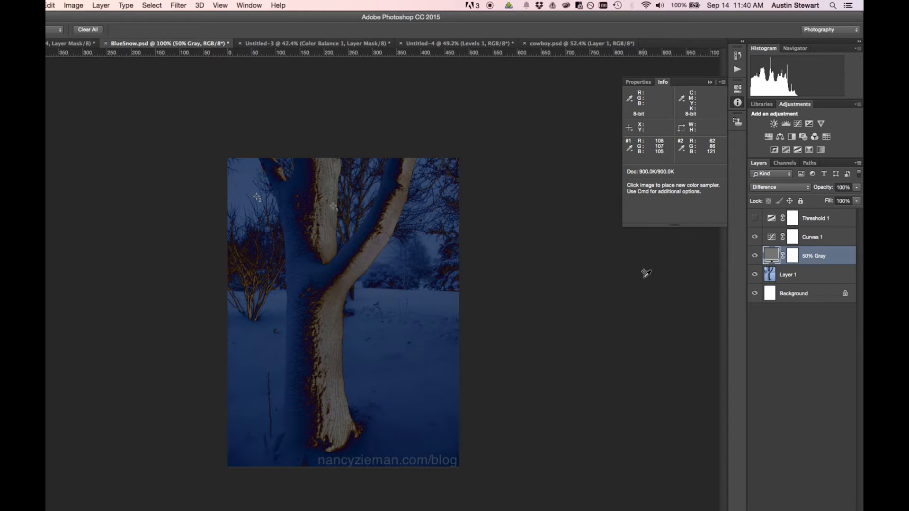
Show the Threshold 1 layer again and set its threshold level to 14.
left_click(754, 219)
left_click(810, 219)
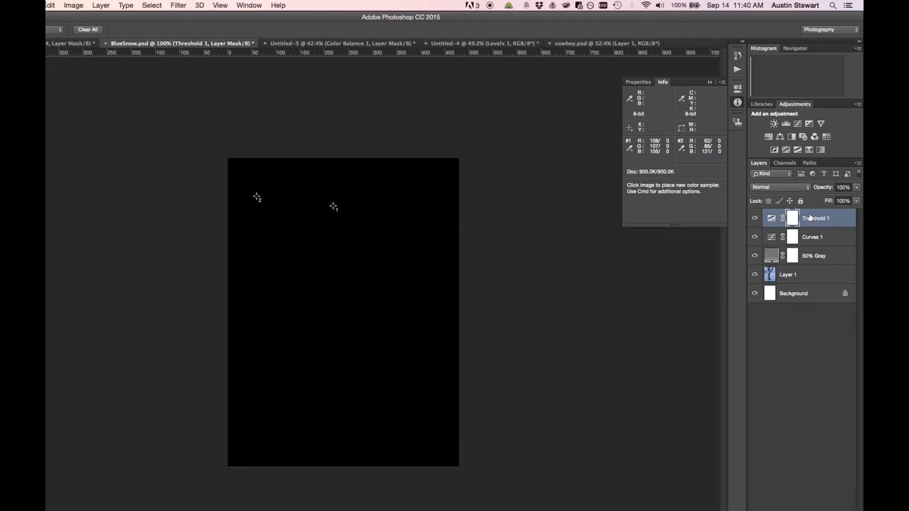
left_click(641, 83)
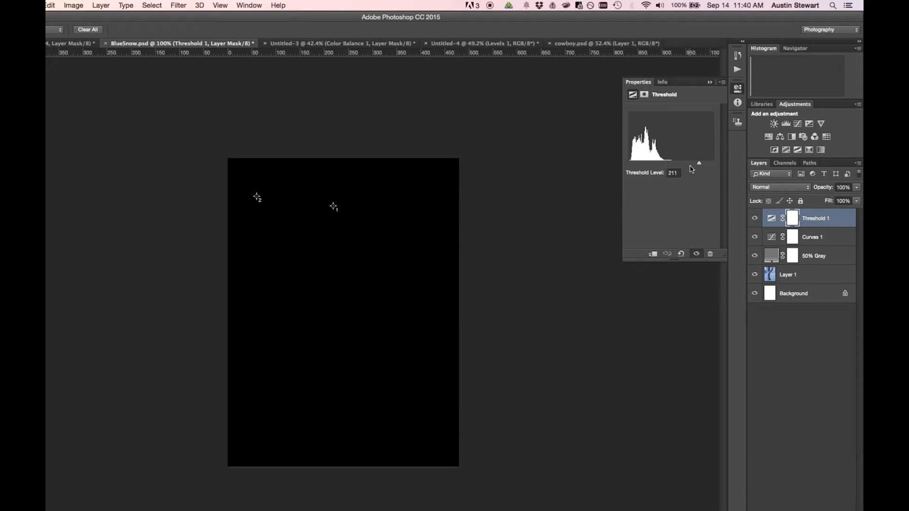
left_click_drag(702, 166, 627, 165)
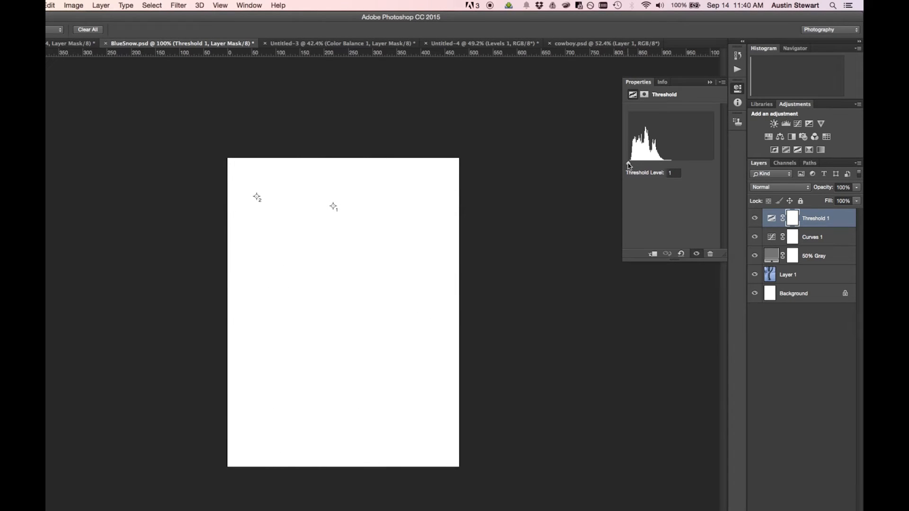
left_click_drag(629, 165, 634, 165)
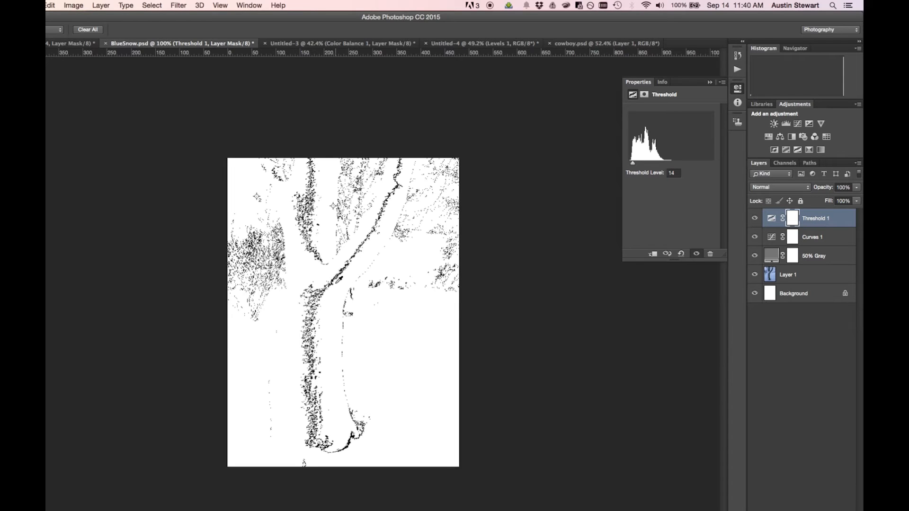
Place a third color sampler on a solid black pixel patch near the base of the slanting branch.
scroll(343, 271, "up", 3)
scroll(326, 246, "up", 8)
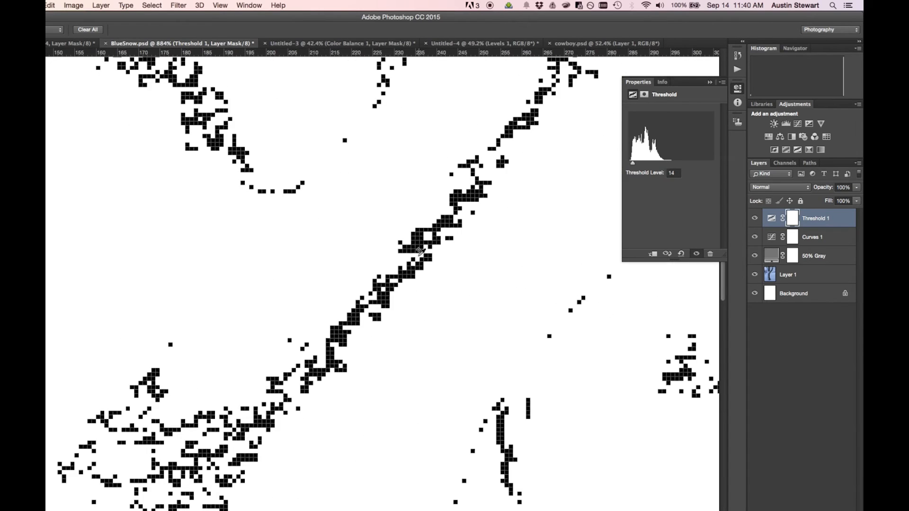
key("F8")
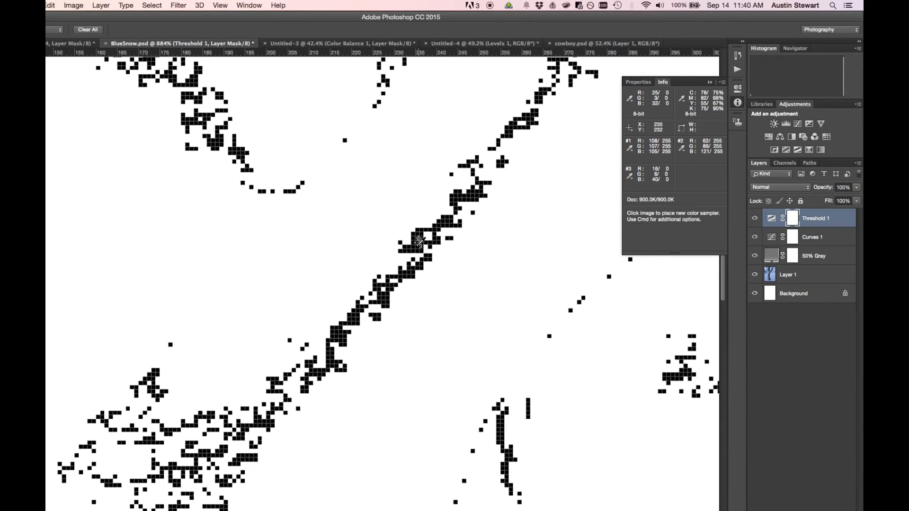
Hide the Threshold 1 and 50% Gray layers.
scroll(452, 288, "down", 4)
scroll(452, 288, "down", 4)
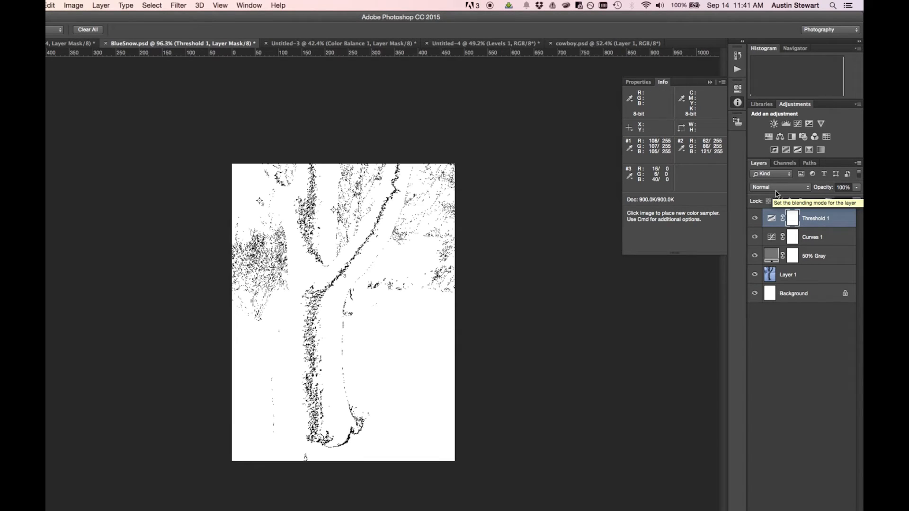
left_click(755, 219)
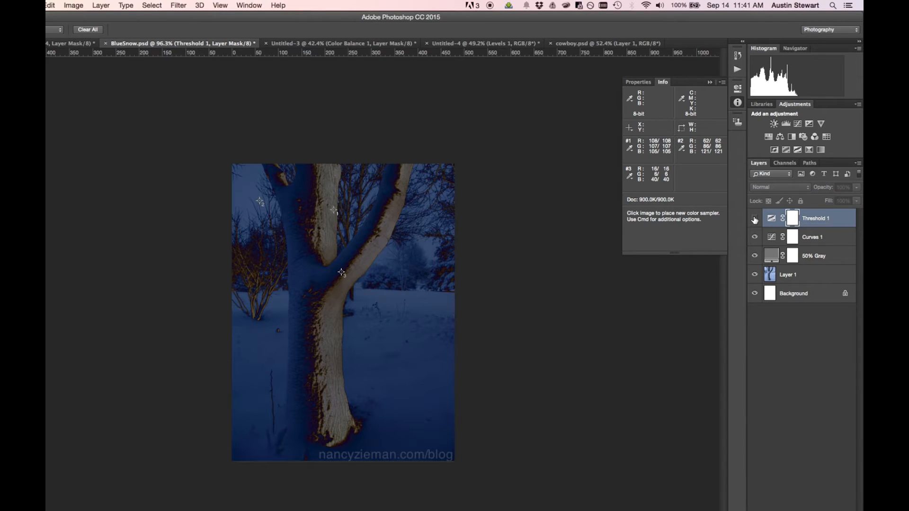
left_click(755, 256)
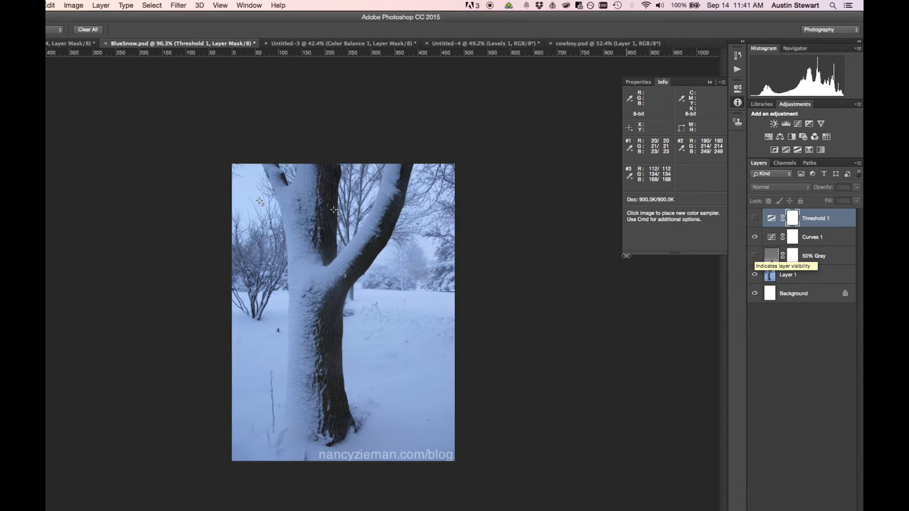
Set the white point of the Curves 1 adjustment by sampling exactly at color sampler 2 in the sky.
left_click(638, 82)
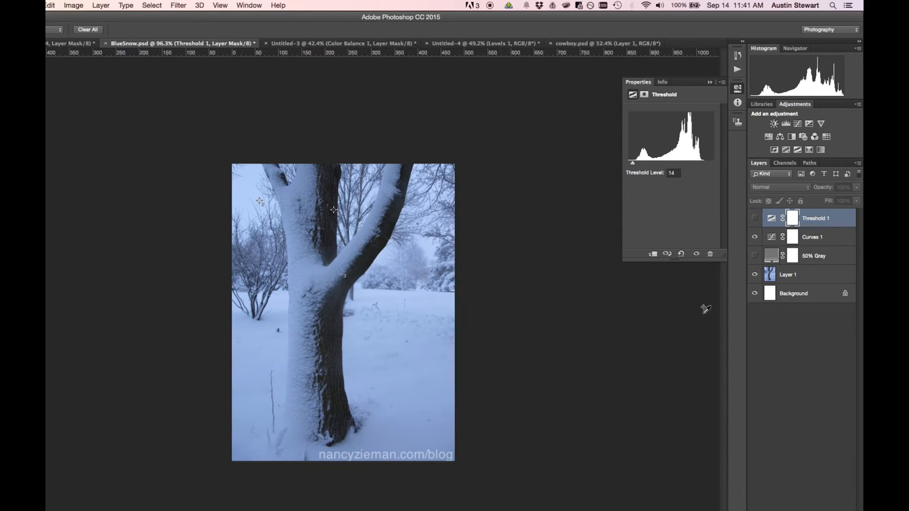
left_click(851, 237)
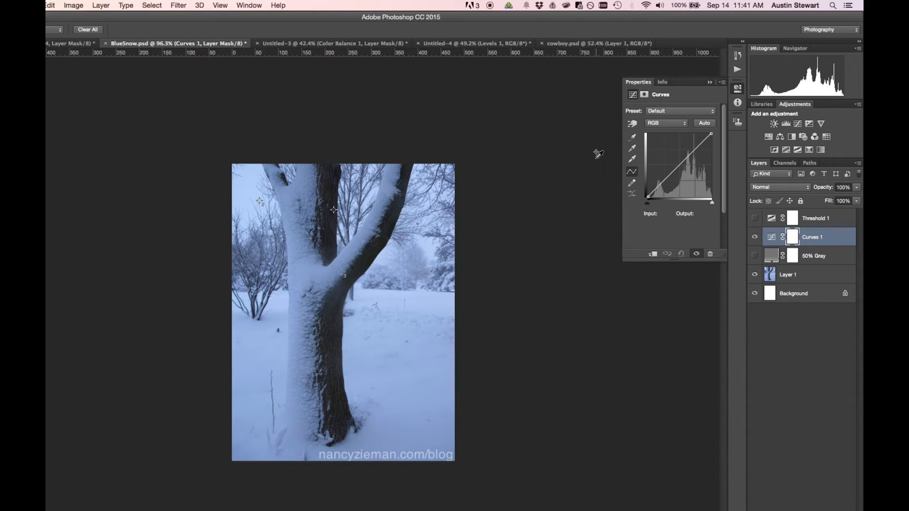
left_click(632, 160)
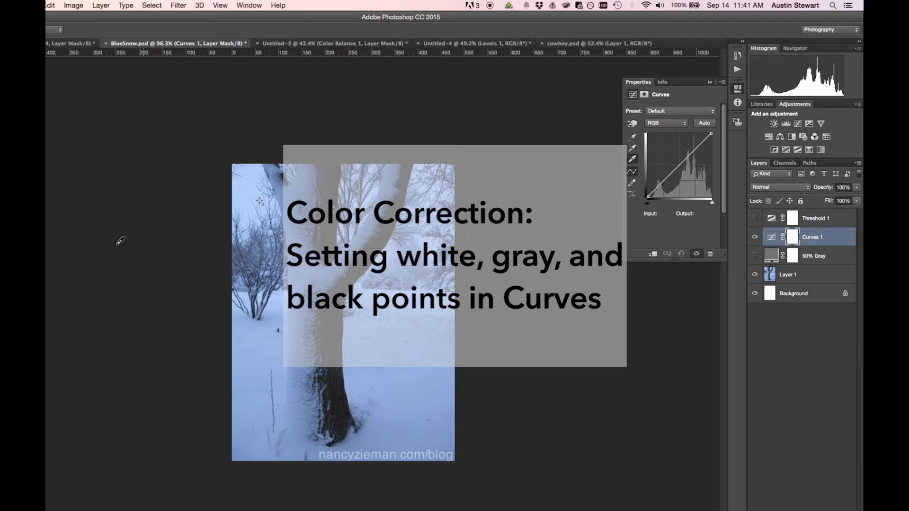
left_click(259, 201)
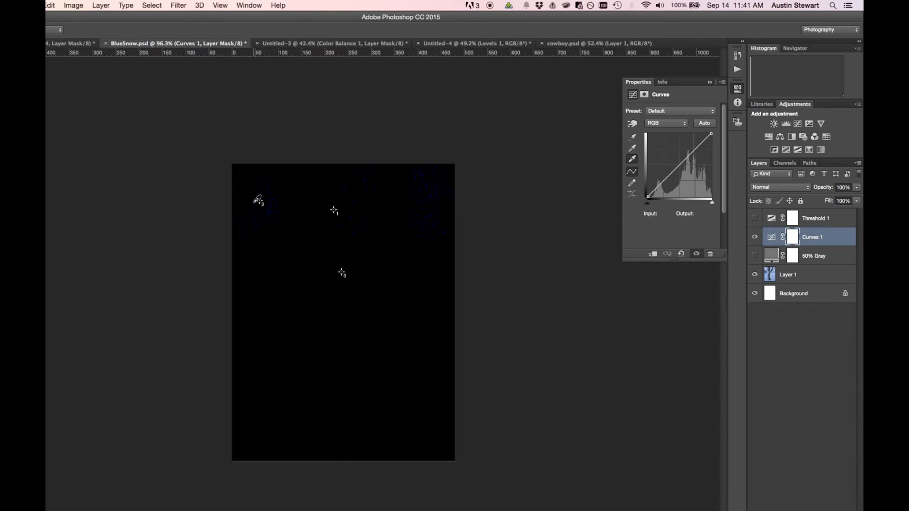
key("super+0")
key("super+z")
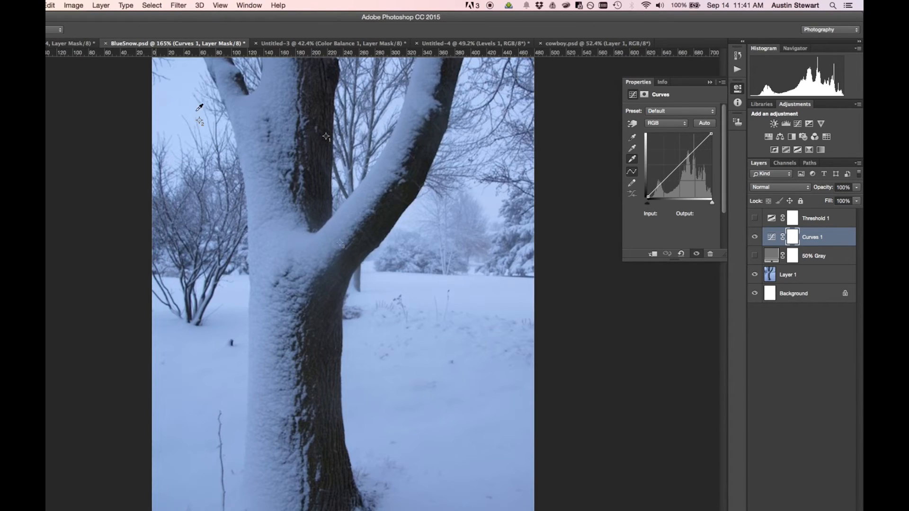
key("alt")
scroll(192, 117, "up", 10)
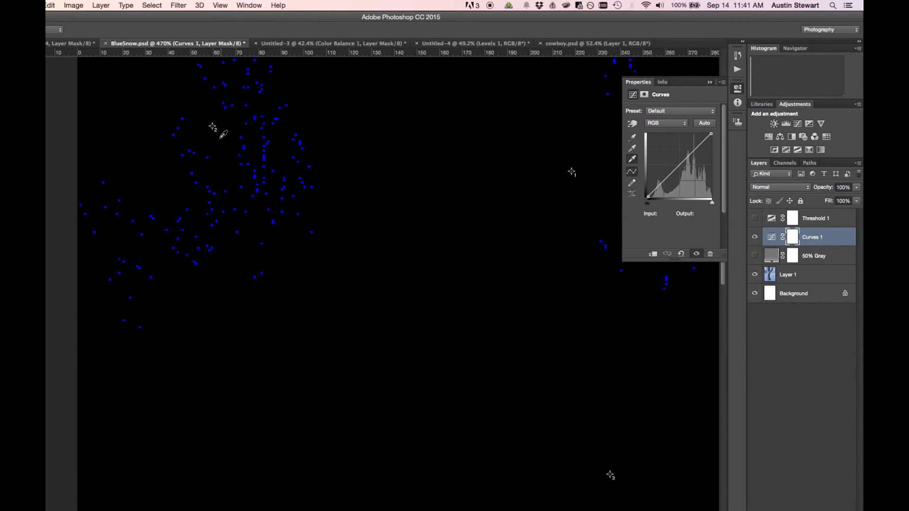
scroll(221, 138, "up", 5)
scroll(207, 122, "up", 5)
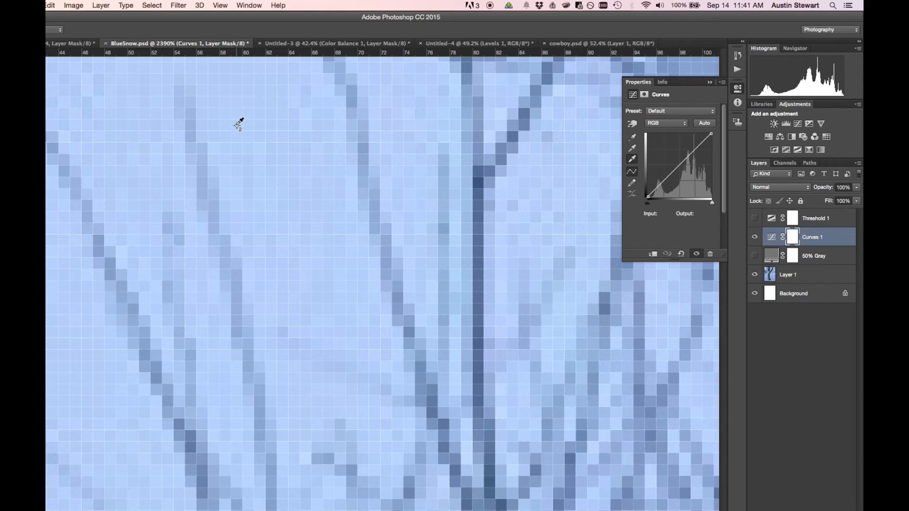
left_click(238, 122)
key("alt")
scroll(333, 198, "down", 10)
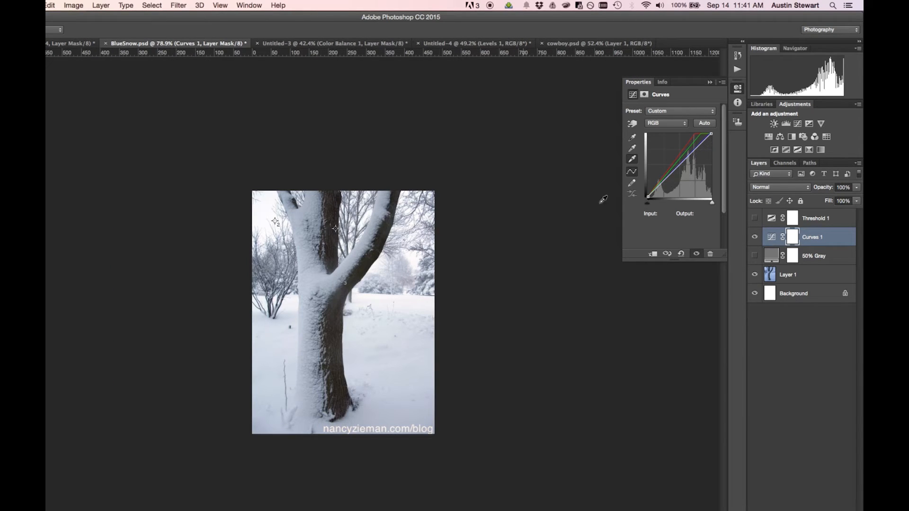
Set the black point of the Curves 1 adjustment by sampling exactly at color sampler 1 on the dark trunk.
left_click(633, 138)
key("alt")
scroll(335, 229, "up", 3)
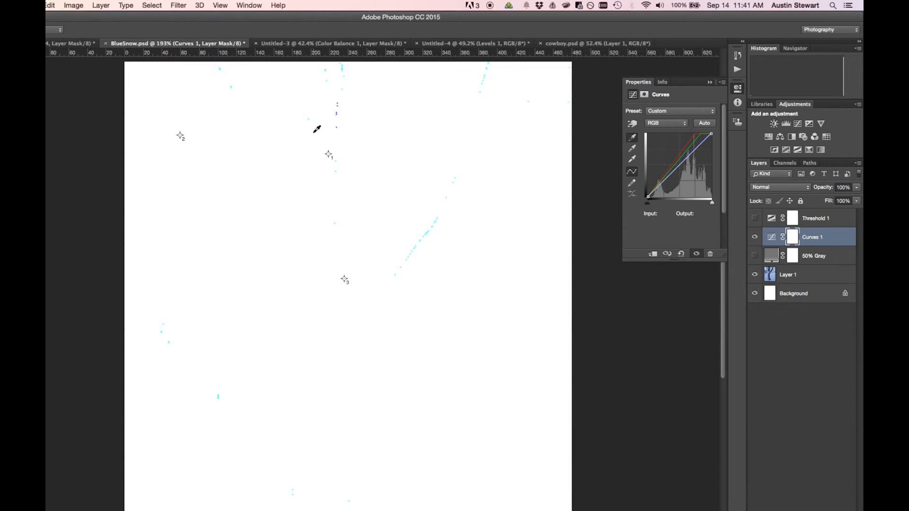
scroll(317, 129, "up", 2)
scroll(335, 163, "up", 4)
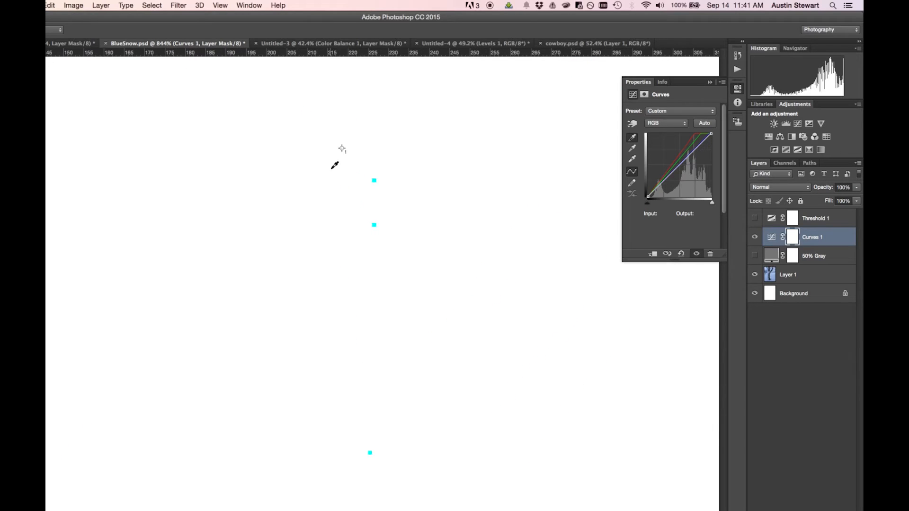
scroll(334, 164, "up", 2)
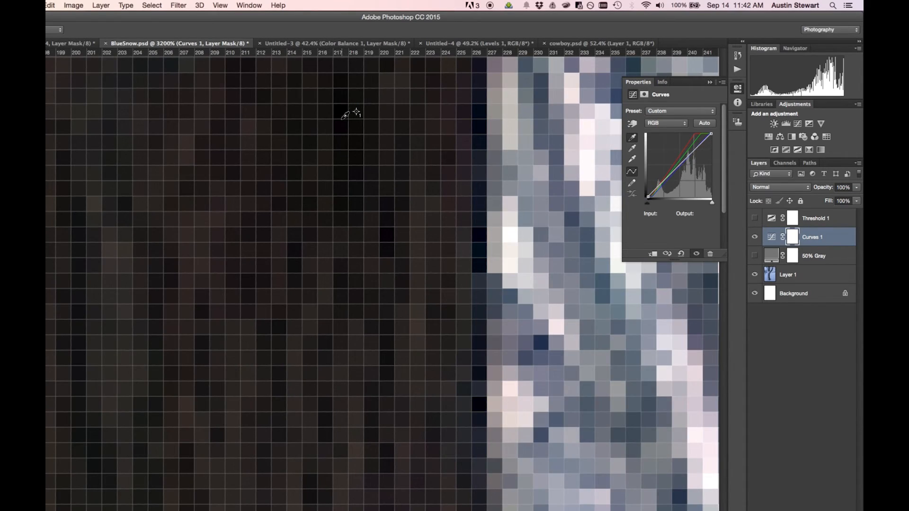
scroll(415, 215, "down", 1)
scroll(414, 215, "down", 5)
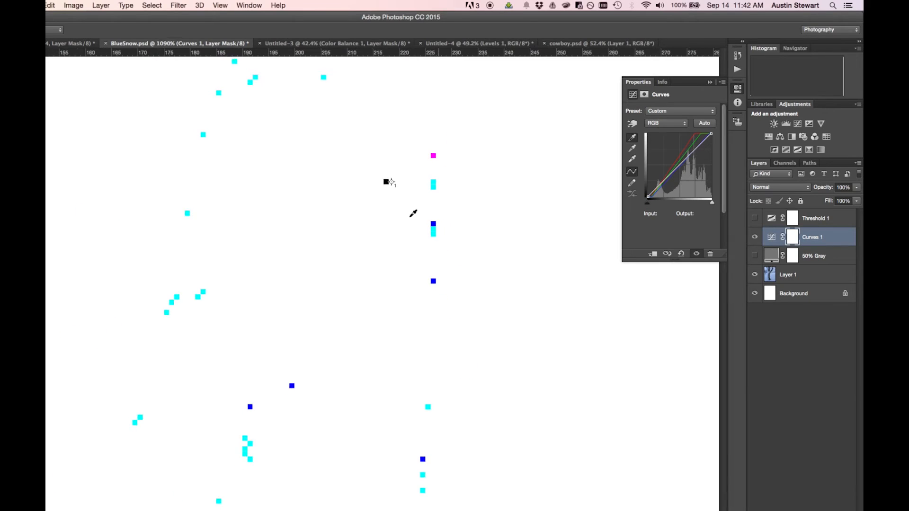
scroll(413, 213, "down", 5)
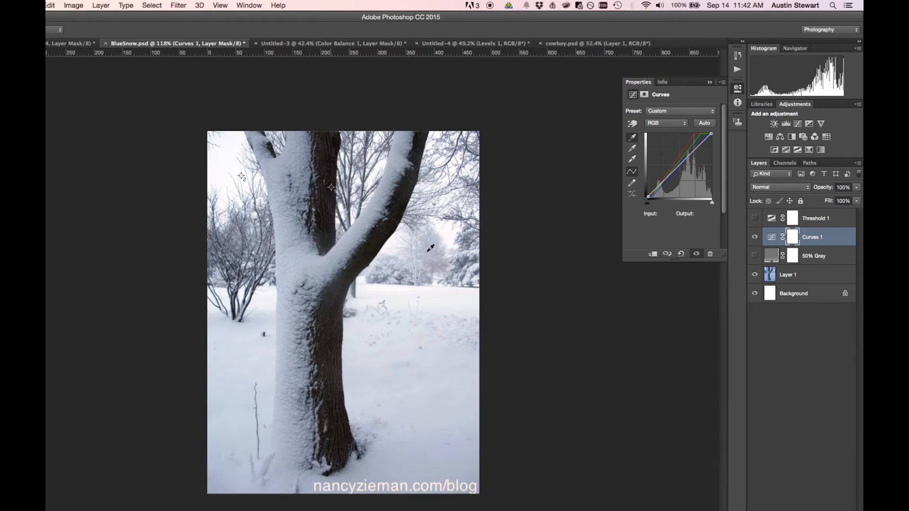
Set the gray point of the Curves 1 adjustment by sampling exactly at color sampler 3 on the slanting branch.
left_click(632, 148)
scroll(342, 261, "up", 4)
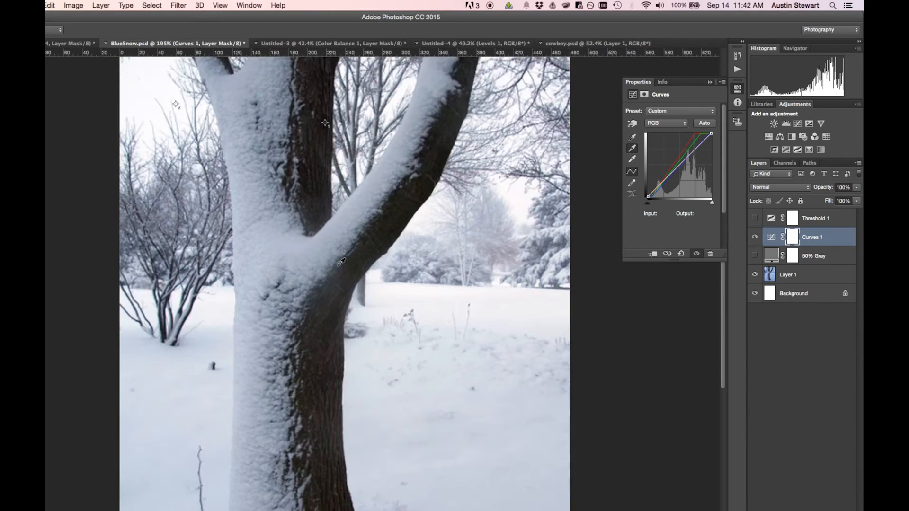
scroll(345, 241, "up", 8)
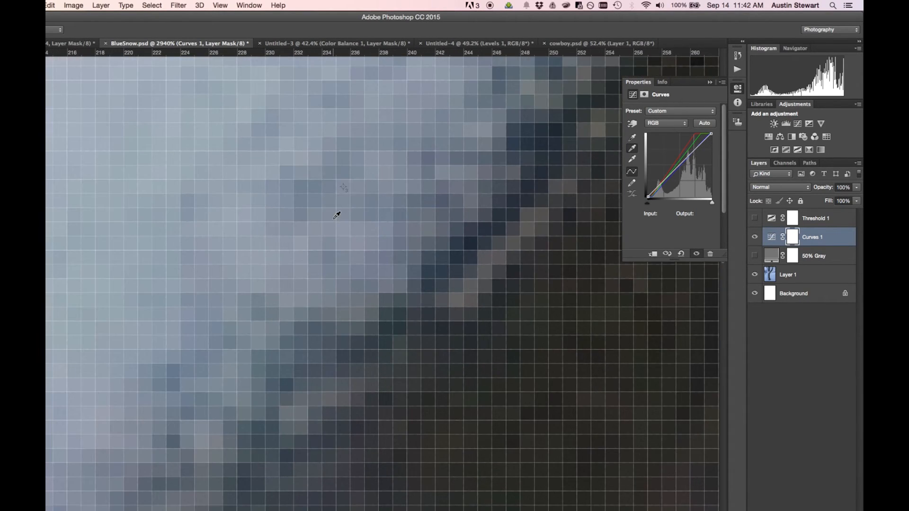
left_click(346, 184)
scroll(407, 282, "down", 4)
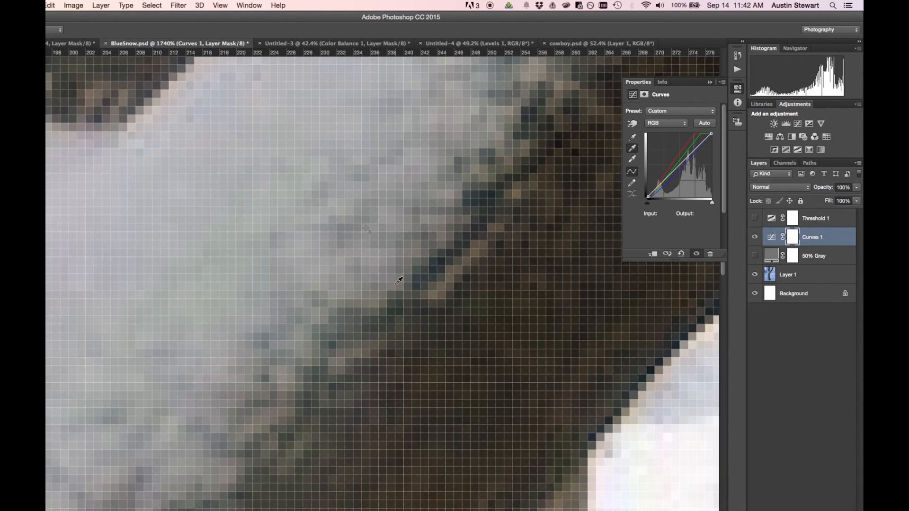
scroll(398, 281, "down", 8)
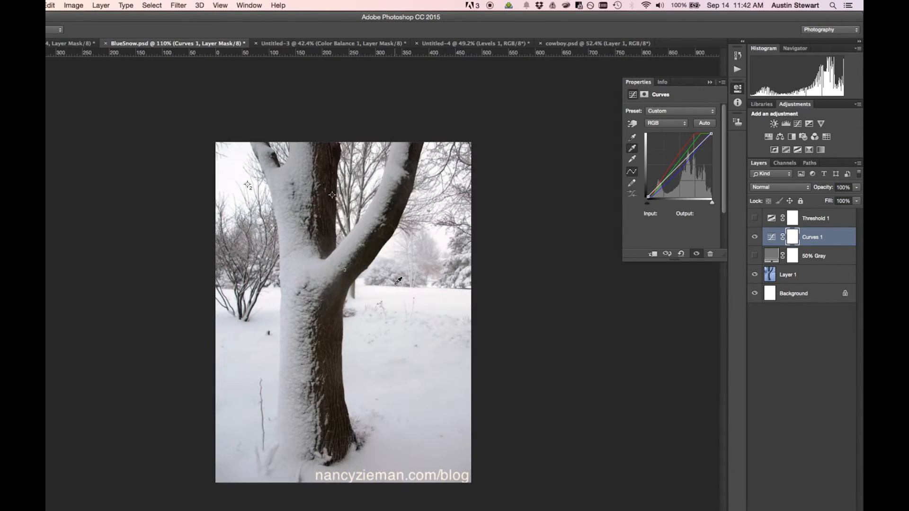
Compare the photo before and after the color correction by hiding and showing the Curves 1 layer.
scroll(398, 281, "up", 1)
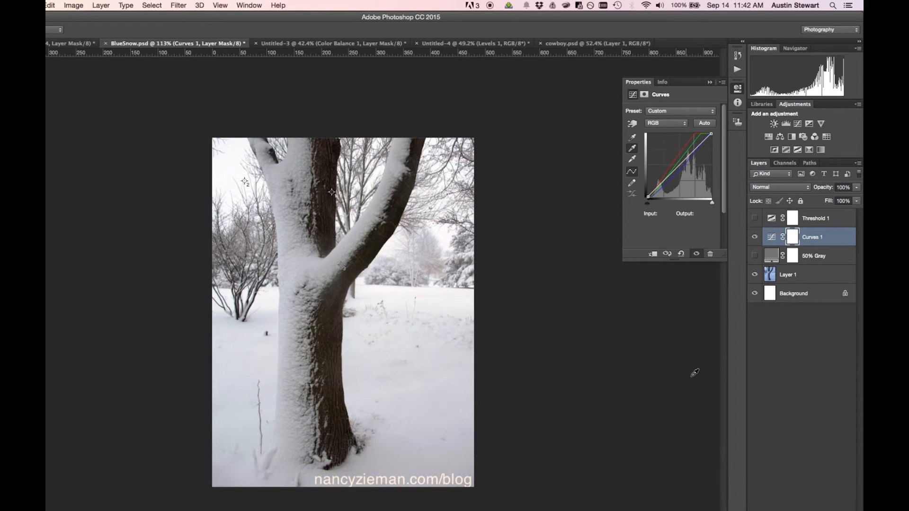
left_click(755, 237)
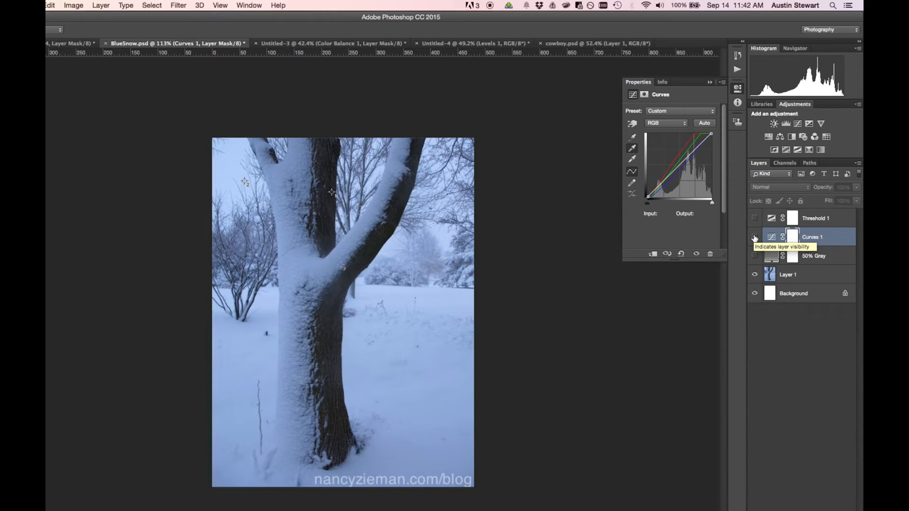
left_click(754, 238)
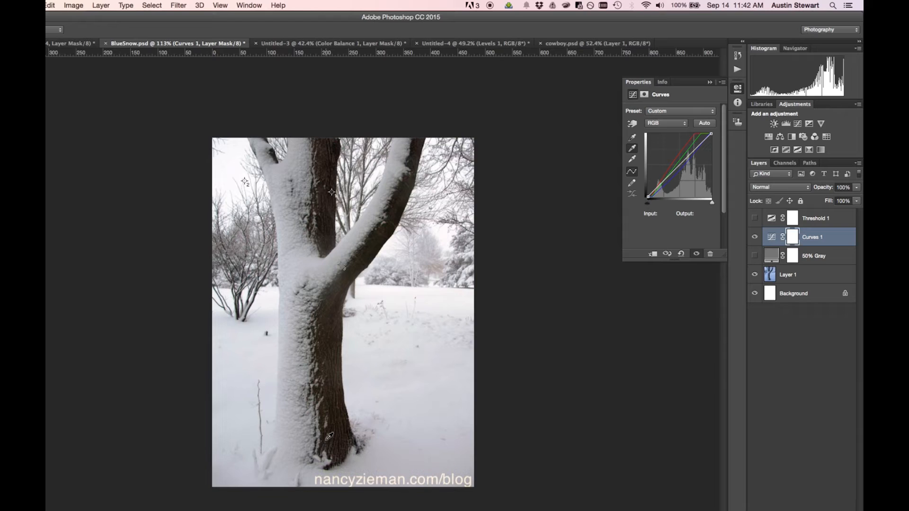
Try reducing the Curves 1 layer's opacity to 66% and lower to weaken the color correction.
left_click(858, 188)
left_click_drag(858, 198, 843, 202)
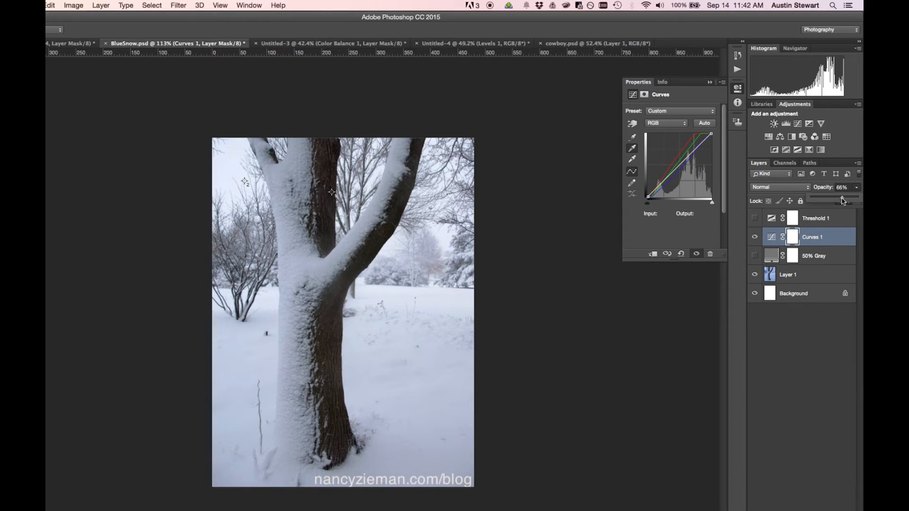
left_click_drag(843, 201, 836, 201)
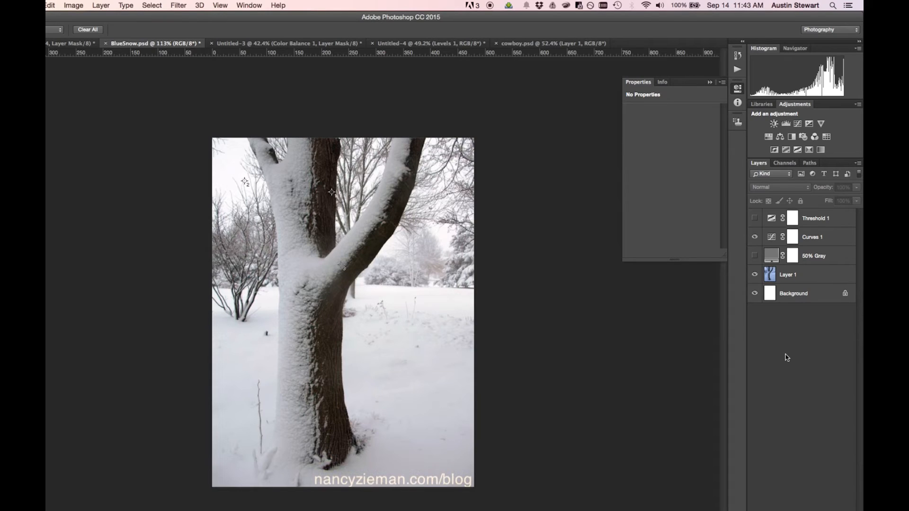
Delete all three color samplers from the trunk, the sky and the slanting branch.
left_click(833, 241)
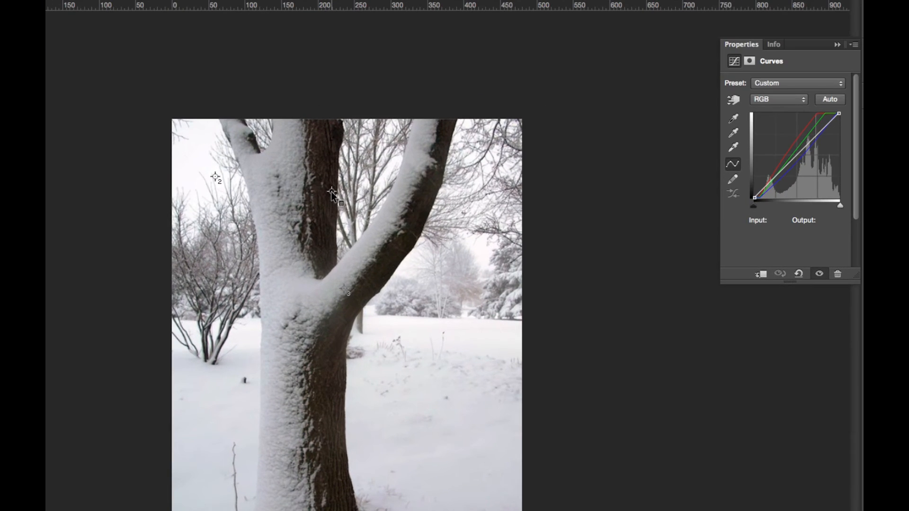
right_click(333, 193)
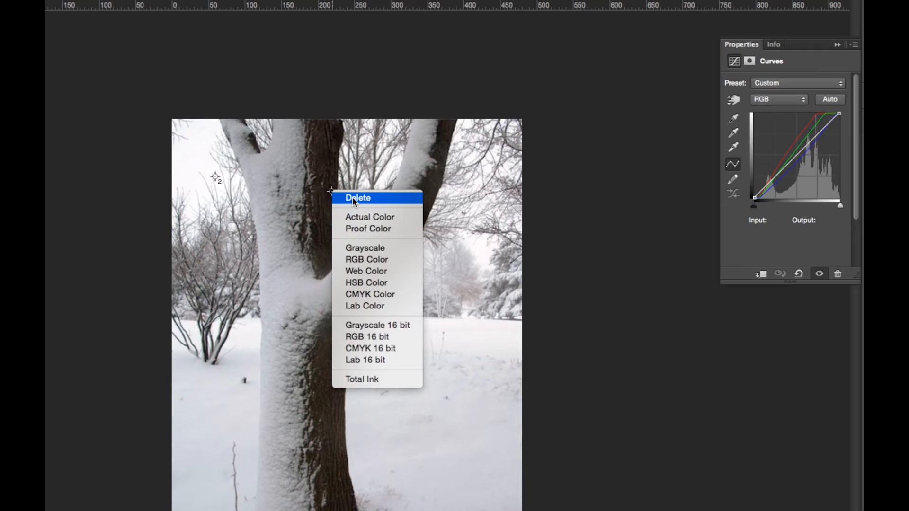
left_click(352, 197)
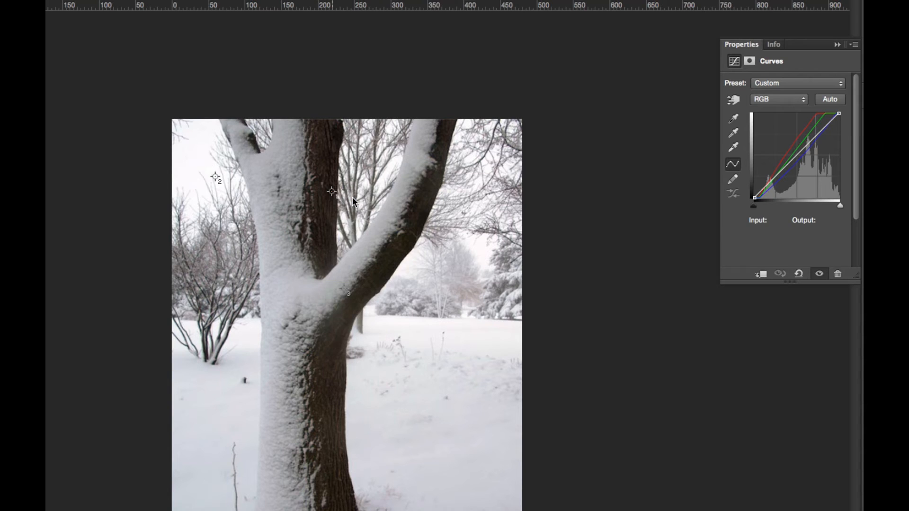
right_click(215, 175)
left_click(226, 182)
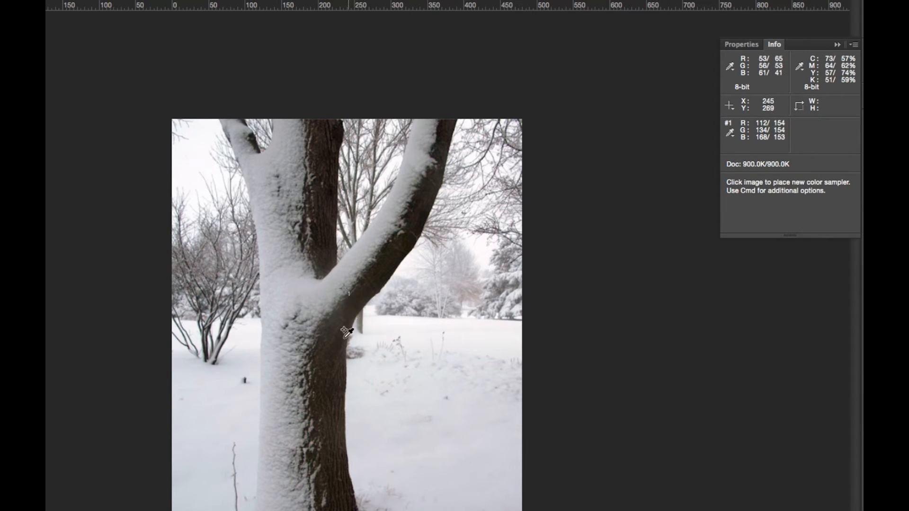
right_click(341, 289)
left_click(366, 296)
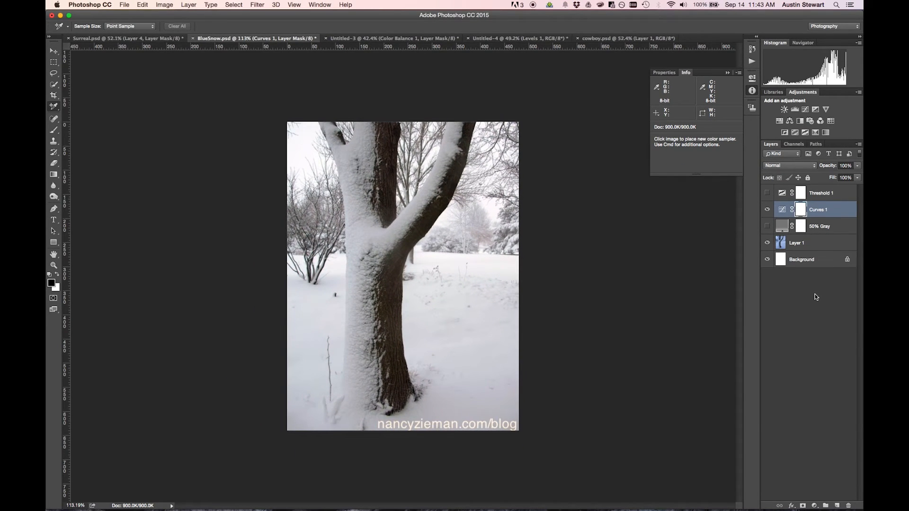
Delete the Threshold 1 and 50% Gray layers, keeping Curves 1, Layer 1 and Background.
left_click(814, 294)
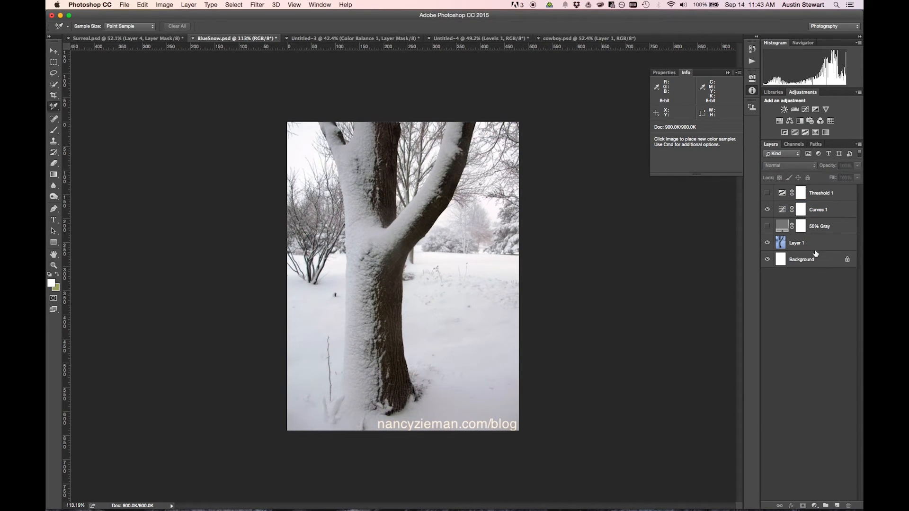
left_click(841, 223)
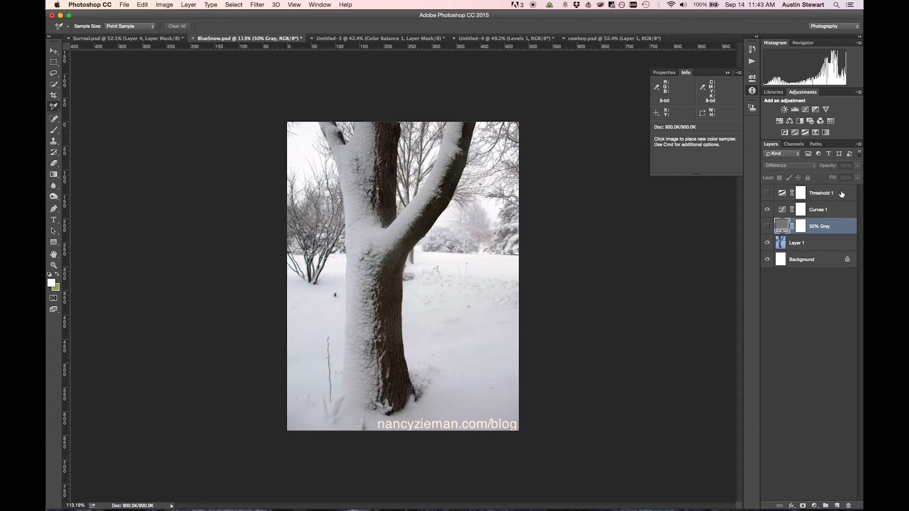
left_click(842, 193)
left_click(836, 228)
left_click(837, 193)
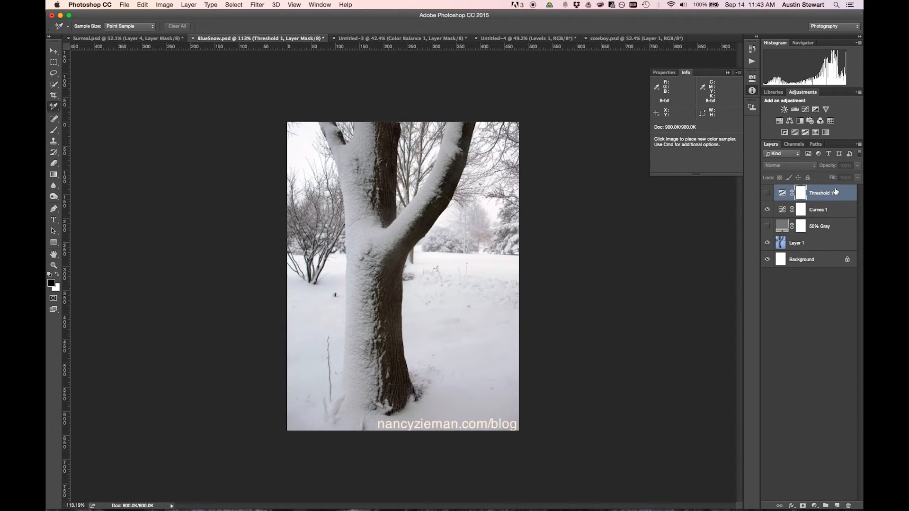
key("BackSpace")
left_click(835, 210)
key("BackSpace")
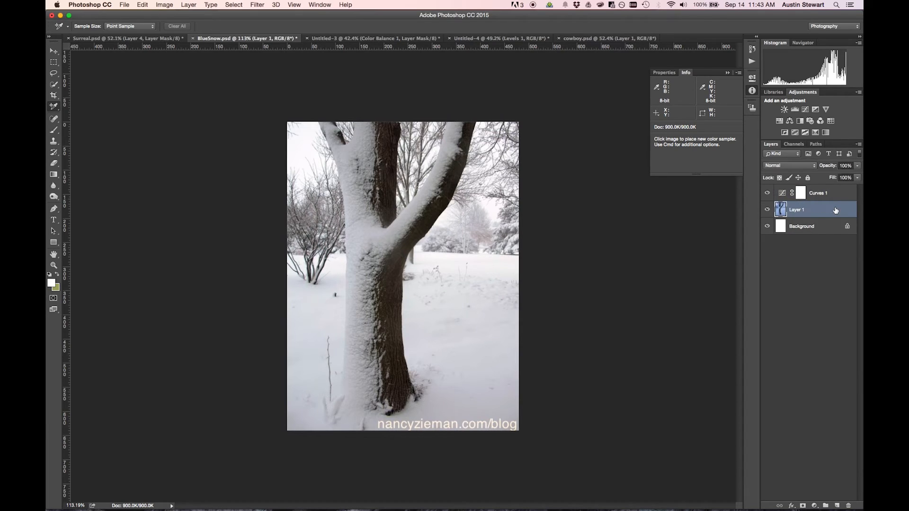
Deselect all layers and toggle the Curves 1 visibility to check the snow photo with and without it.
left_click(789, 292)
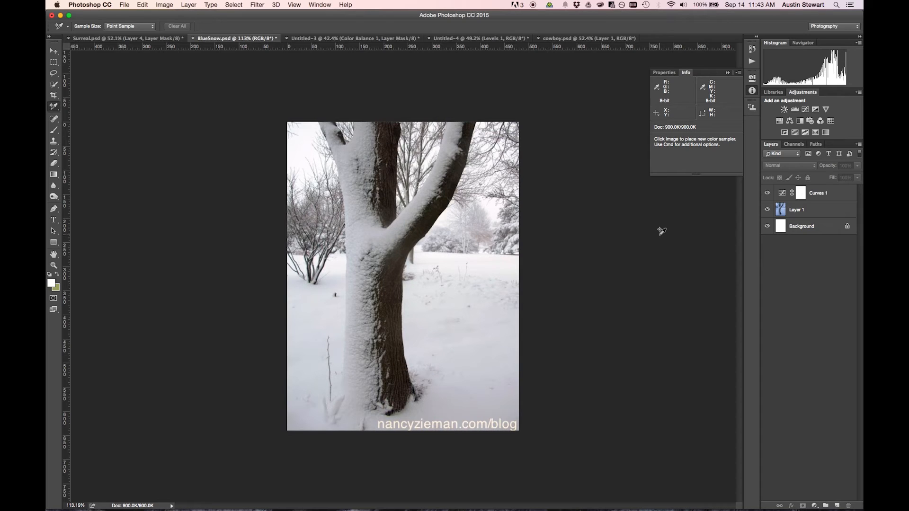
left_click(767, 193)
left_click(767, 194)
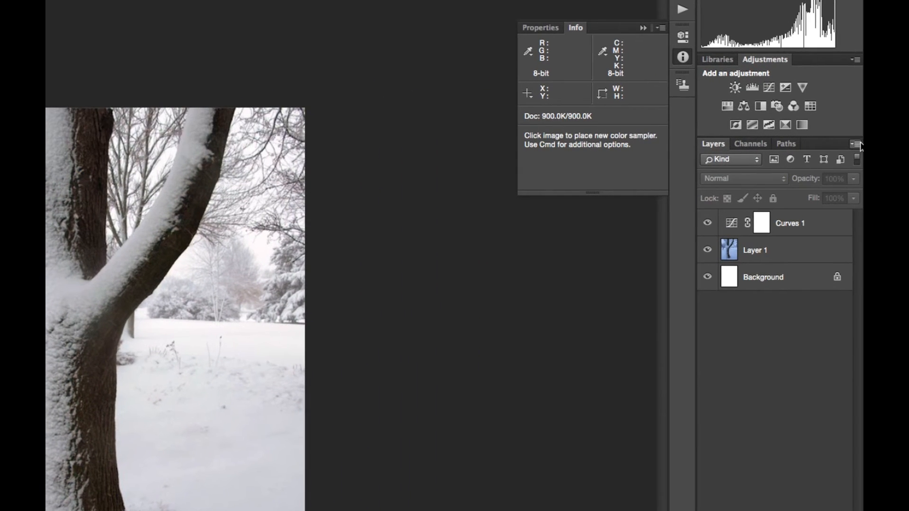
Select the Curves 1 and Layer 1 layers and flatten the image into a single Background layer.
left_click(855, 144)
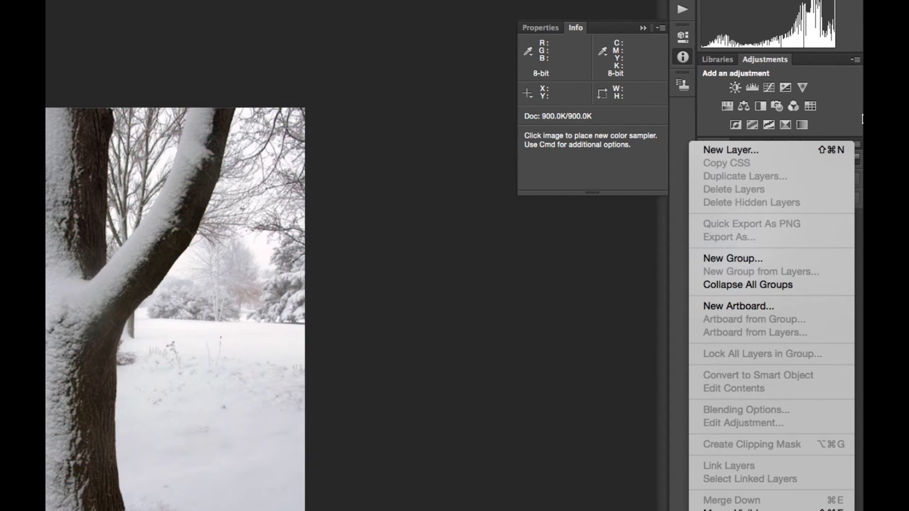
left_click(862, 157)
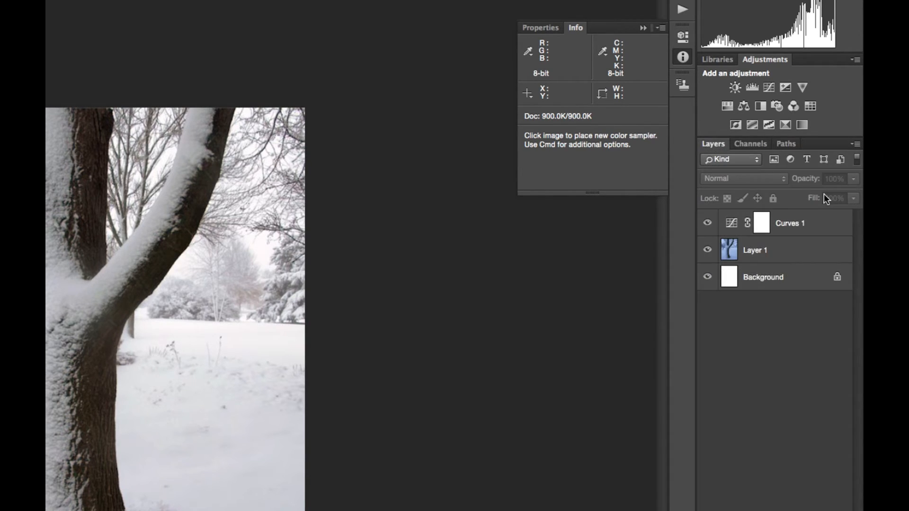
left_click(826, 221)
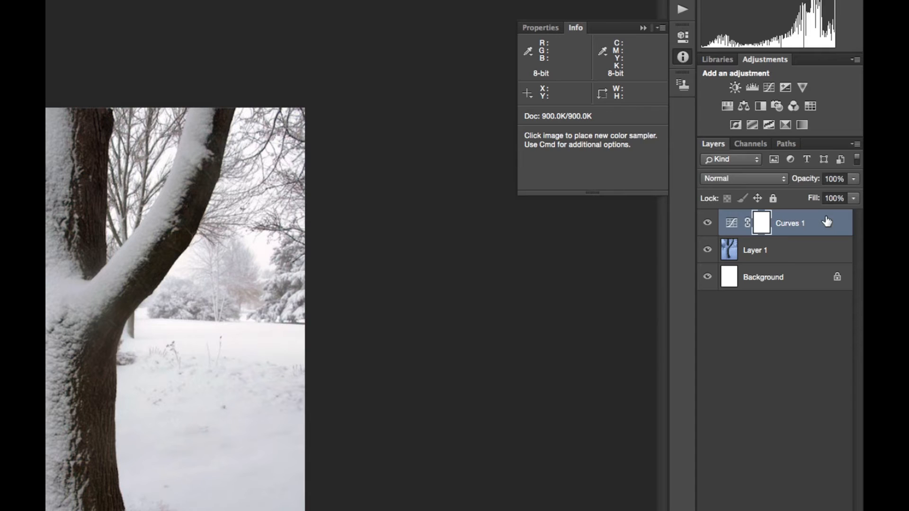
left_click(797, 250, "shift")
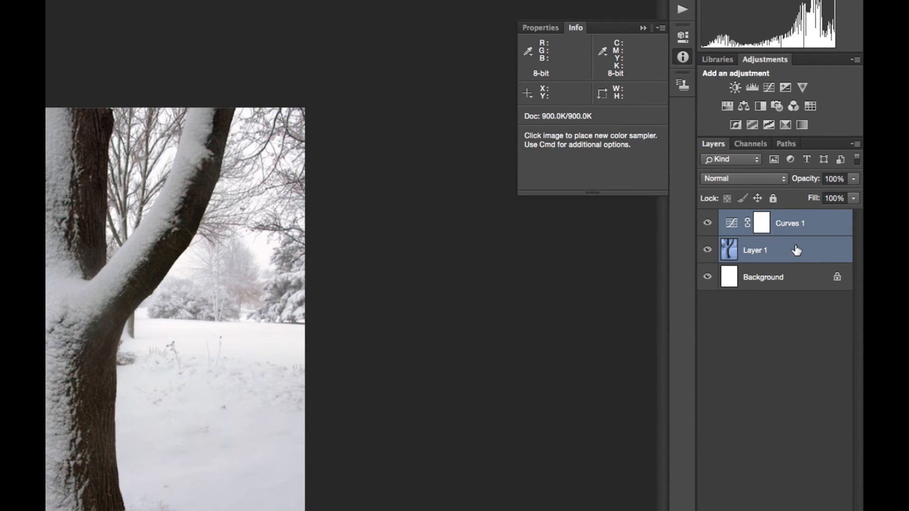
left_click(857, 144)
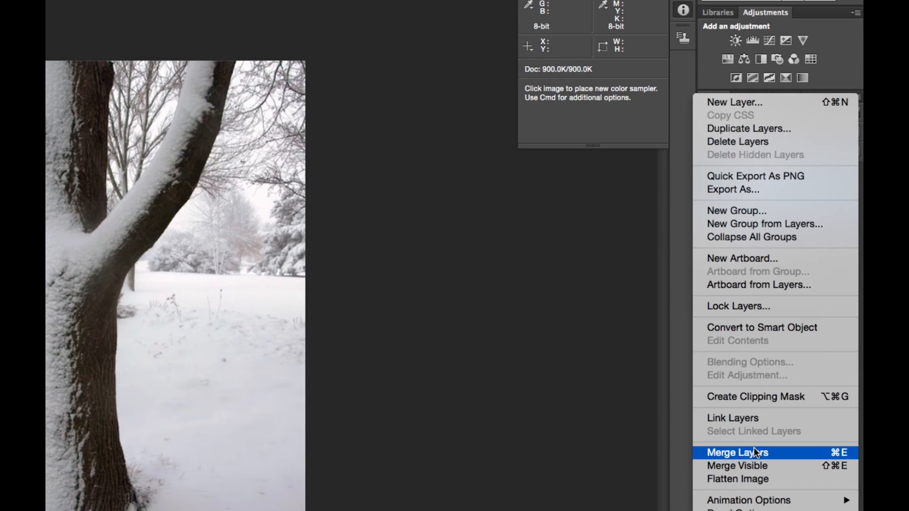
left_click(755, 474)
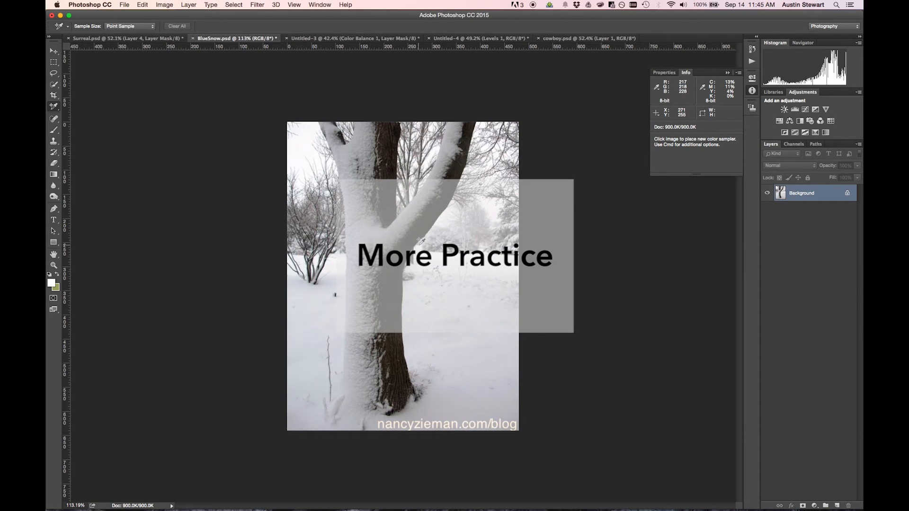
Switch to cowboy.psd and add a Levels adjustment layer with a Threshold adjustment layer above it.
left_click(560, 39)
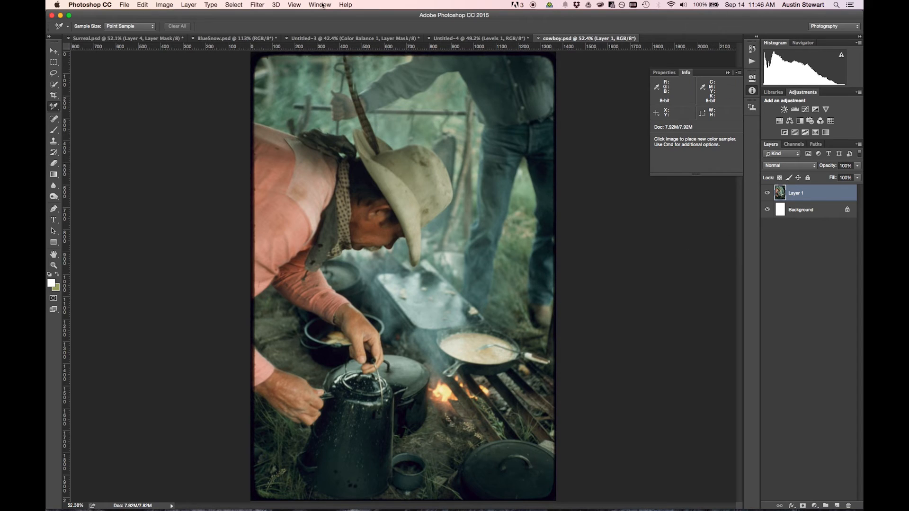
left_click(796, 111)
left_click(806, 132)
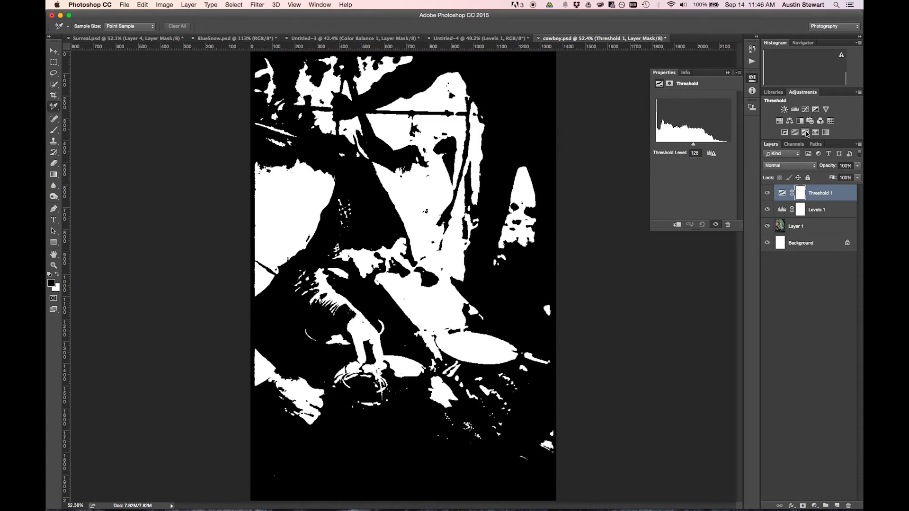
Place color sampler 1 on the black pot patch isolated at Threshold level 5 and sampler 2 on the white pan patch isolated at a high level.
left_click_drag(694, 145, 657, 147)
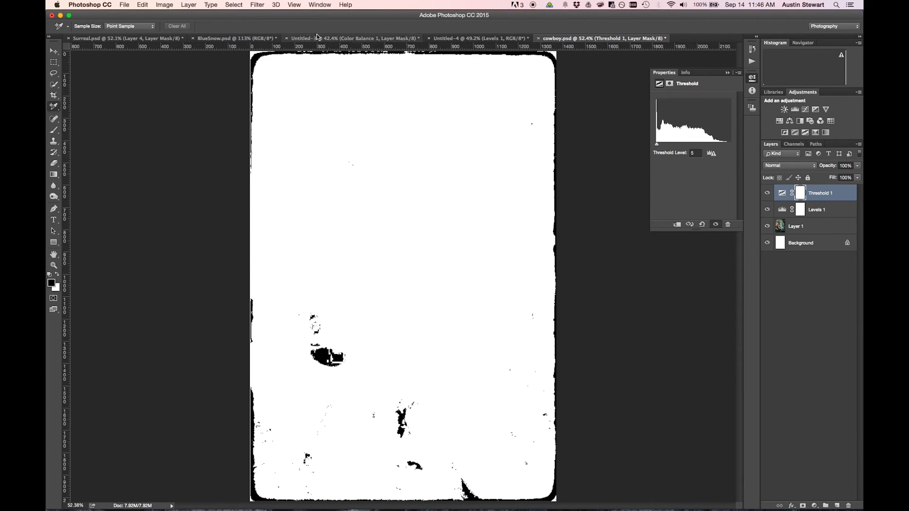
left_click(325, 356)
left_click(664, 73)
left_click_drag(657, 144, 721, 148)
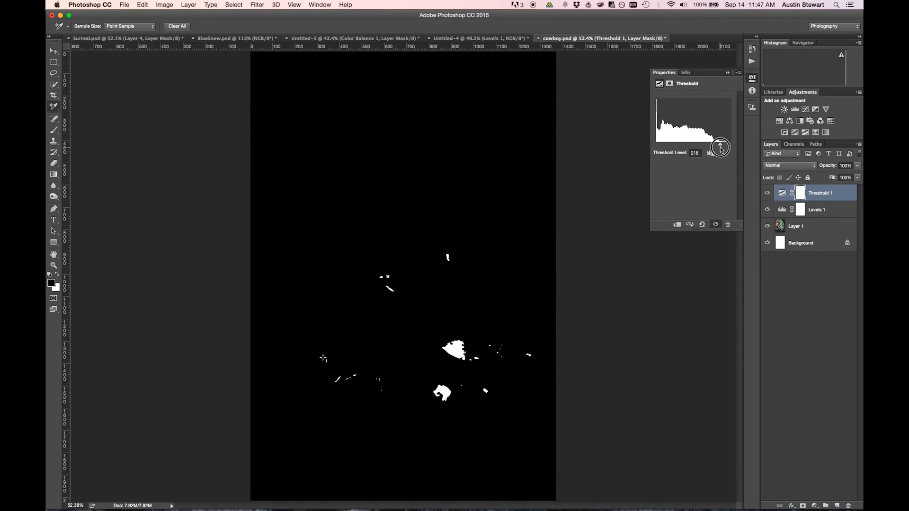
left_click(457, 350)
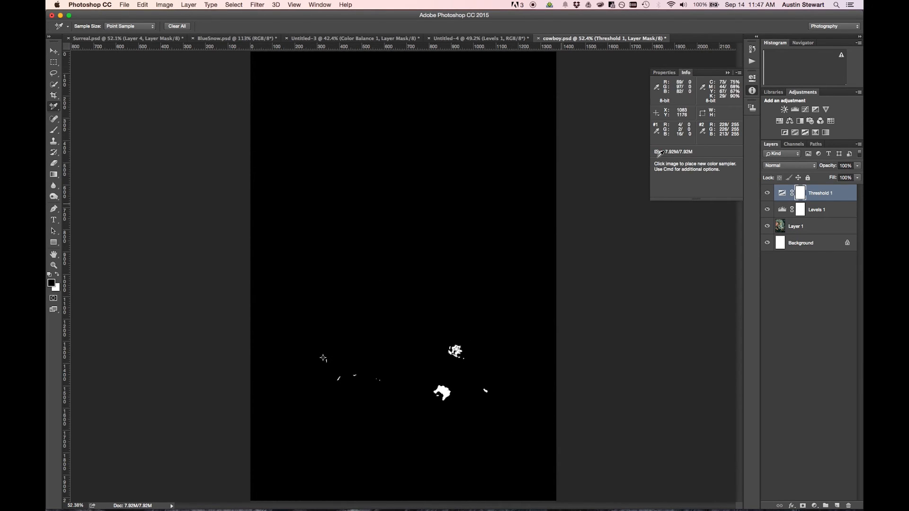
Add a Solid Color fill layer named Color Fill 1 in neutral gray with a brightness of 50%.
left_click(189, 5)
mouse_move(223, 100)
left_click(303, 101)
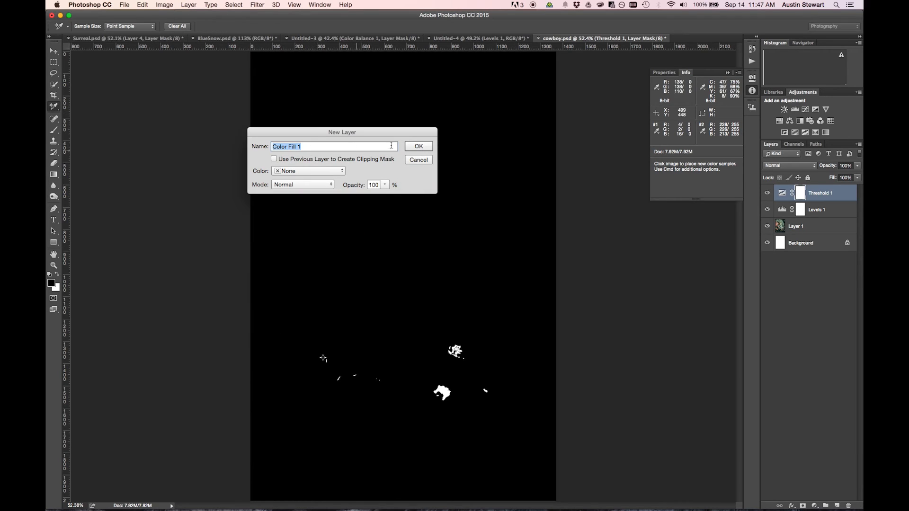
left_click(408, 148)
left_click_drag(513, 254, 465, 268)
type("50")
key("Return")
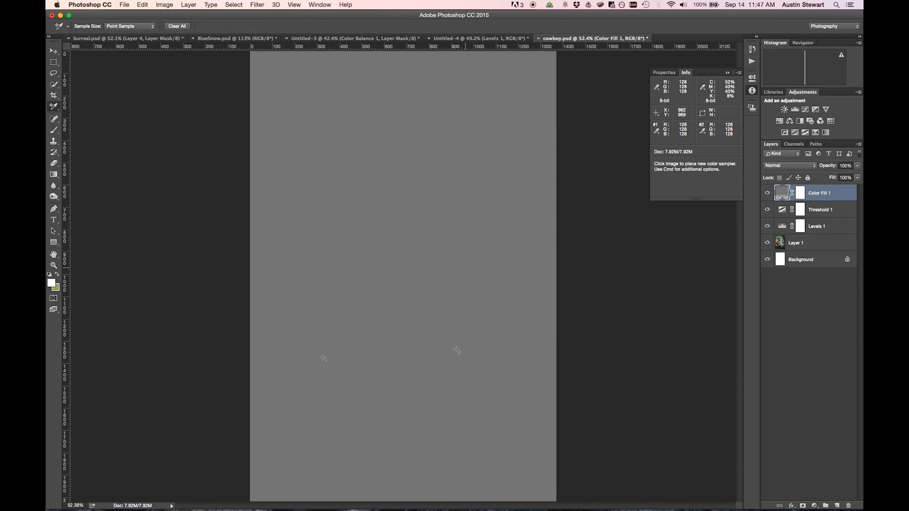
Move the Color Fill 1 layer directly above Layer 1 and set its blend mode to Difference.
left_click_drag(826, 194, 827, 234)
left_click(790, 165)
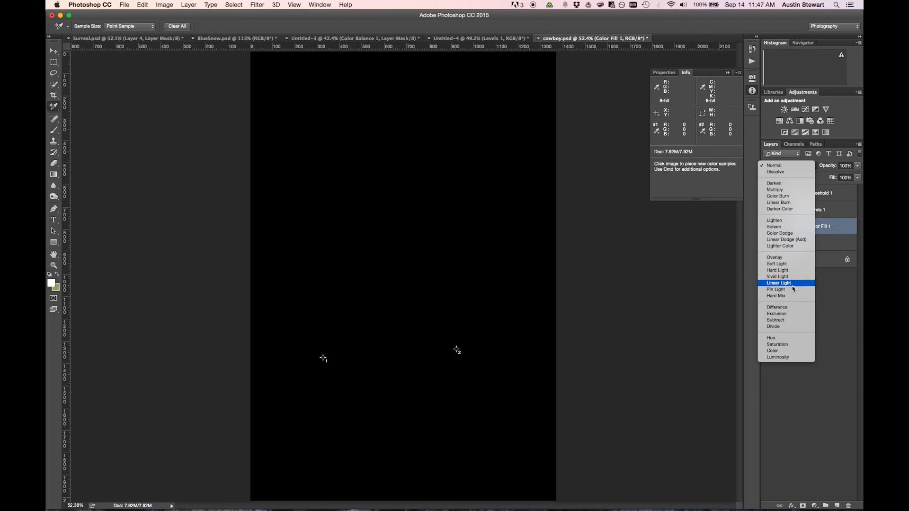
left_click(792, 308)
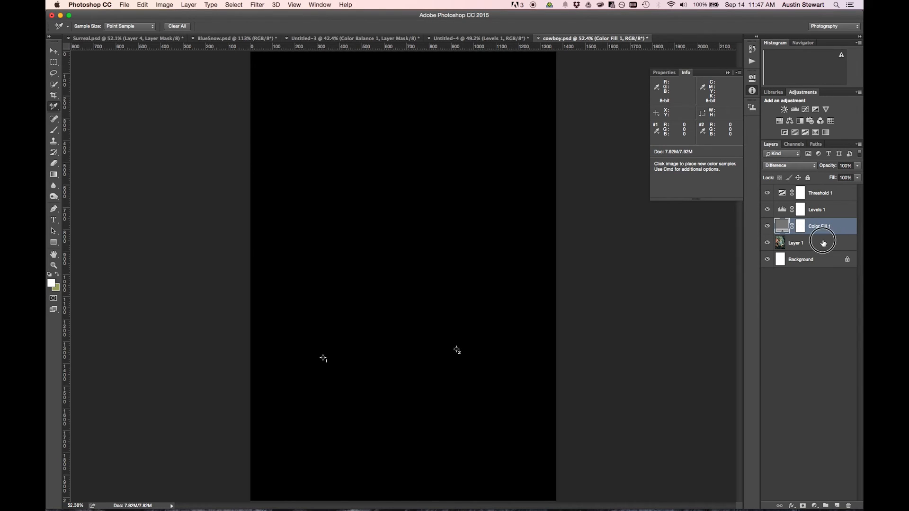
Set the Threshold 1 level to 7 and place color sampler 3 on a black patch along the hat brim.
left_click(829, 193)
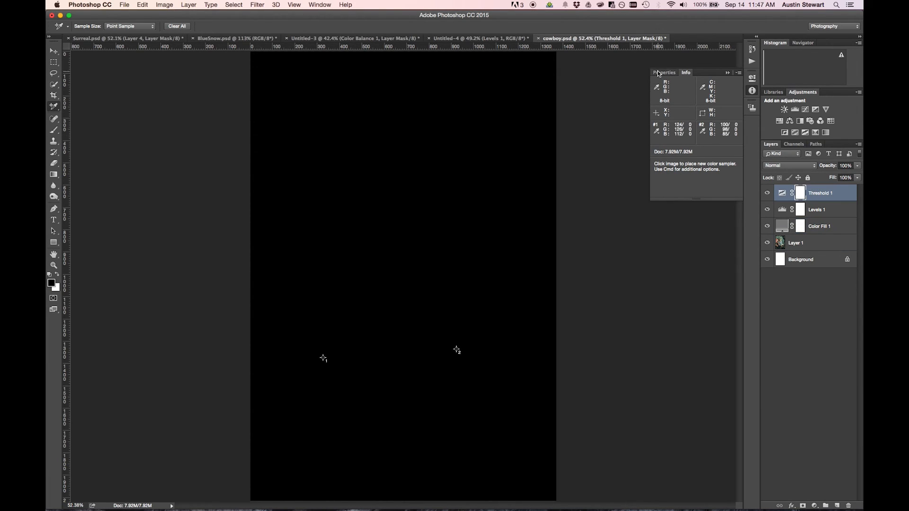
left_click(661, 72)
left_click_drag(720, 145, 657, 147)
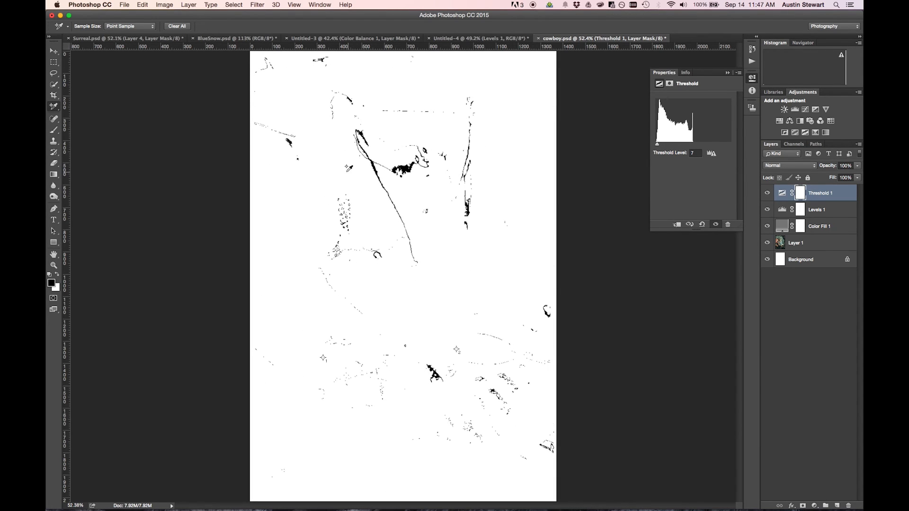
scroll(371, 167, "up", 10)
left_click(388, 170)
scroll(459, 233, "down", 10)
Hide the Threshold 1 and Color Fill 1 layers and open the settings of Levels 1.
left_click(767, 194)
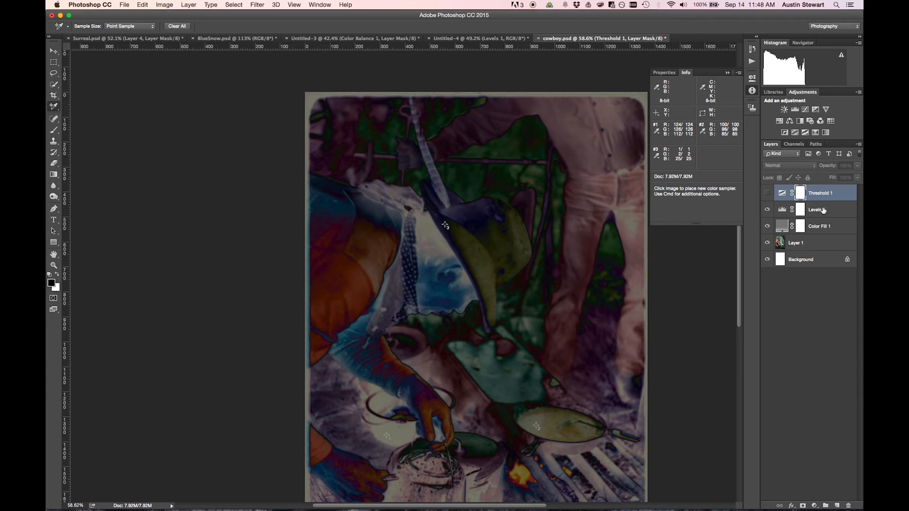
left_click(814, 209)
left_click(768, 226)
left_click(664, 73)
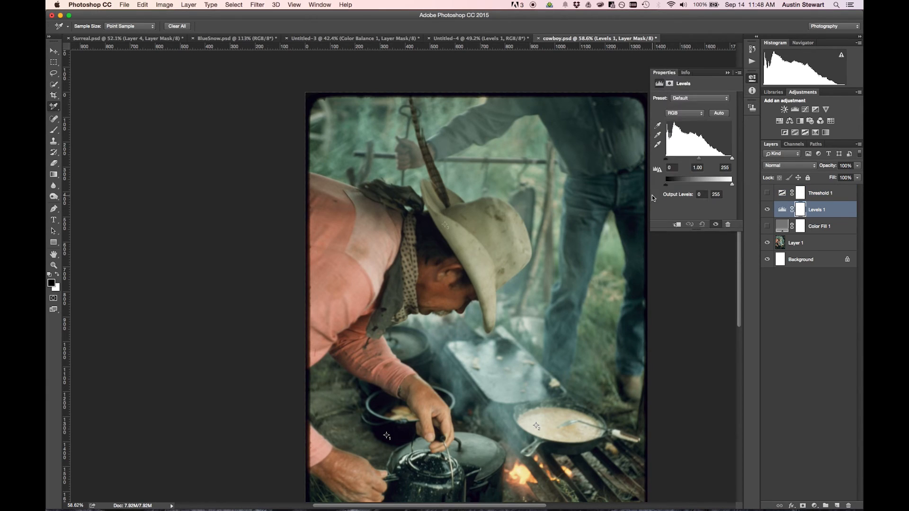
Set the Levels 1 black point at color sampler 1 and its white point at color sampler 2.
scroll(616, 199, "down", 3)
left_click(658, 125)
scroll(388, 368, "up", 10)
left_click(407, 346)
scroll(467, 311, "down", 10)
scroll(465, 312, "down", 5)
left_click(658, 144)
scroll(453, 351, "up", 10)
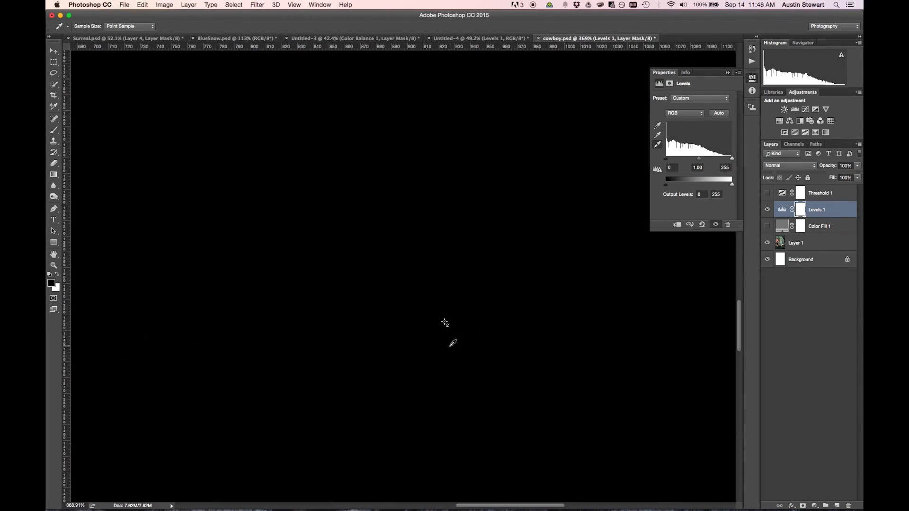
scroll(446, 325, "up", 8)
left_click(455, 321)
scroll(454, 319, "down", 12)
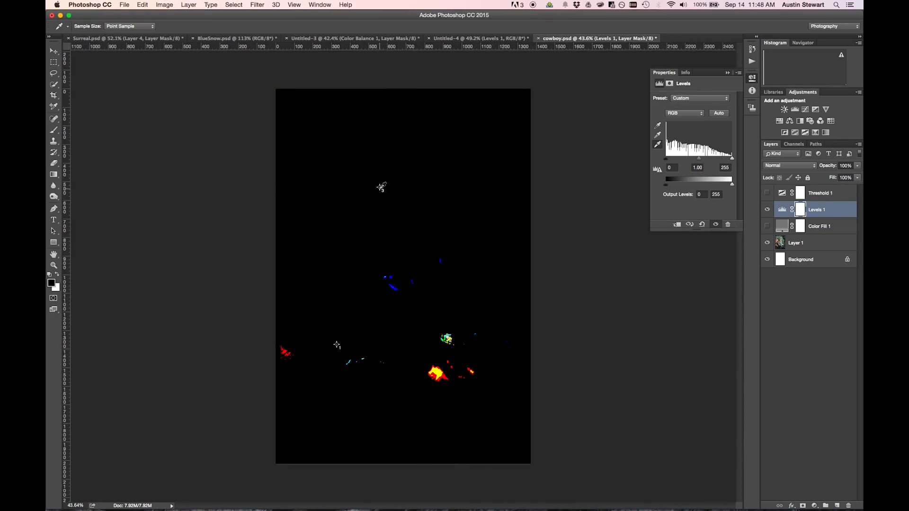
Set the Levels 1 gray point at color sampler 3 and compare the image with and without the adjustment.
scroll(382, 187, "up", 8)
scroll(365, 148, "up", 10)
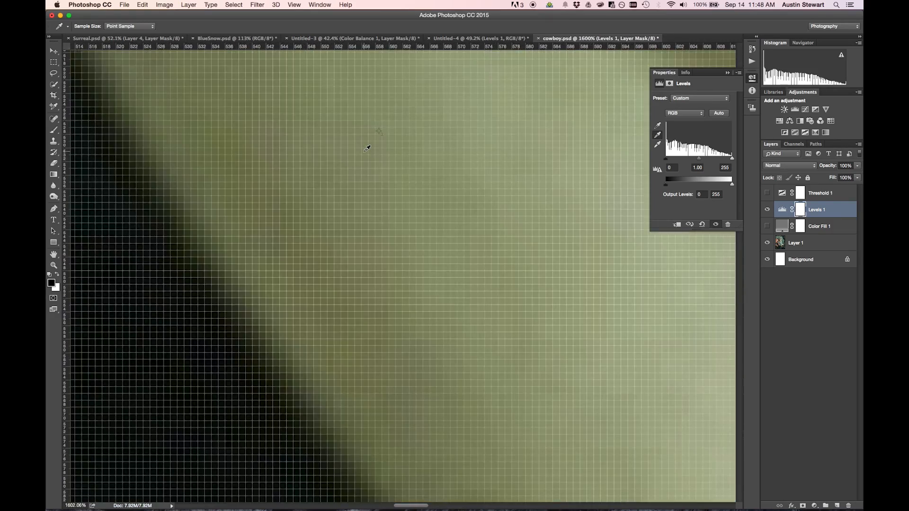
scroll(368, 148, "down", 15)
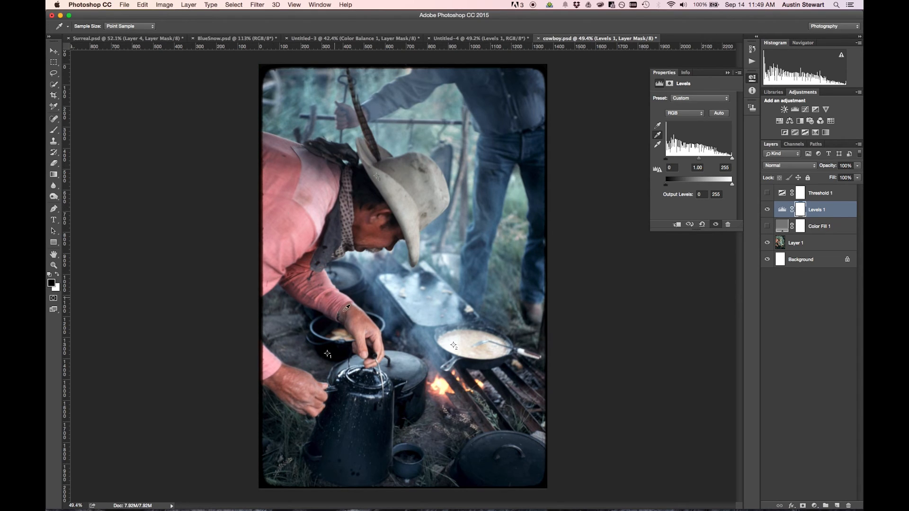
scroll(436, 315, "down", 1)
left_click(767, 210)
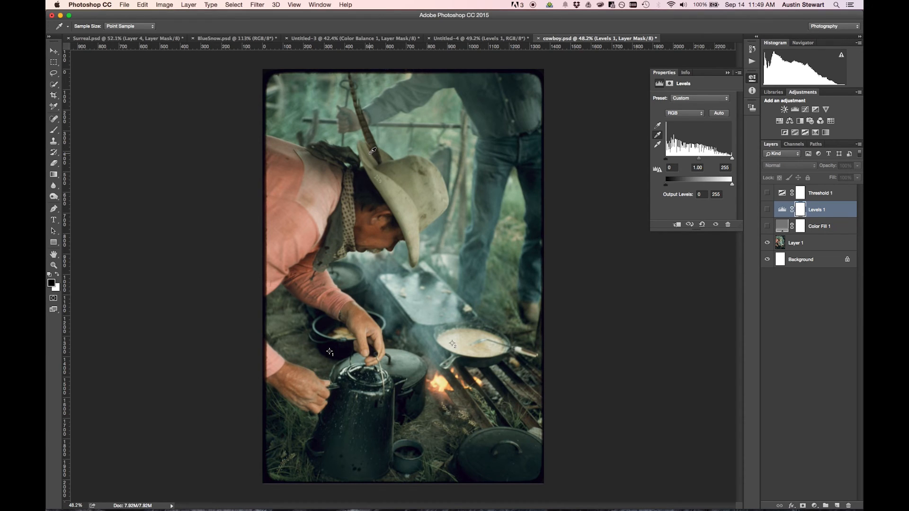
left_click(767, 210)
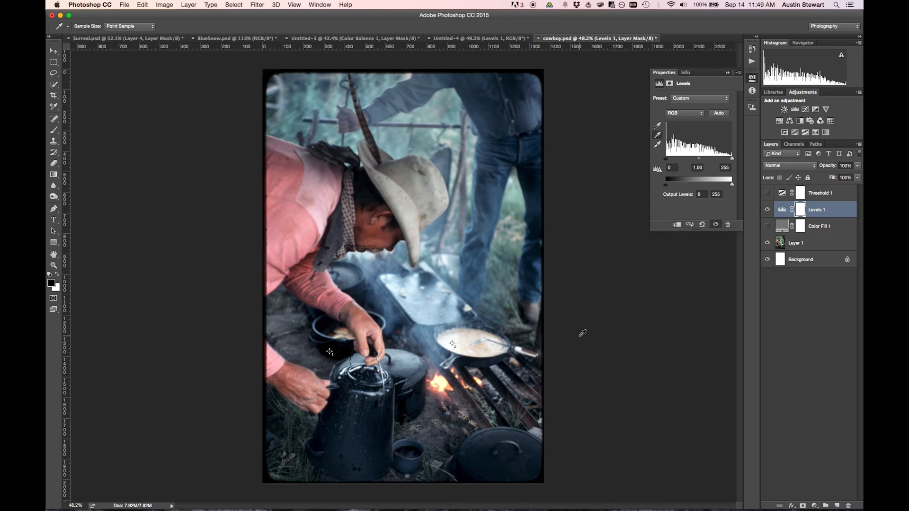
Delete the Threshold 1 and Color Fill 1 layers.
left_click(841, 193)
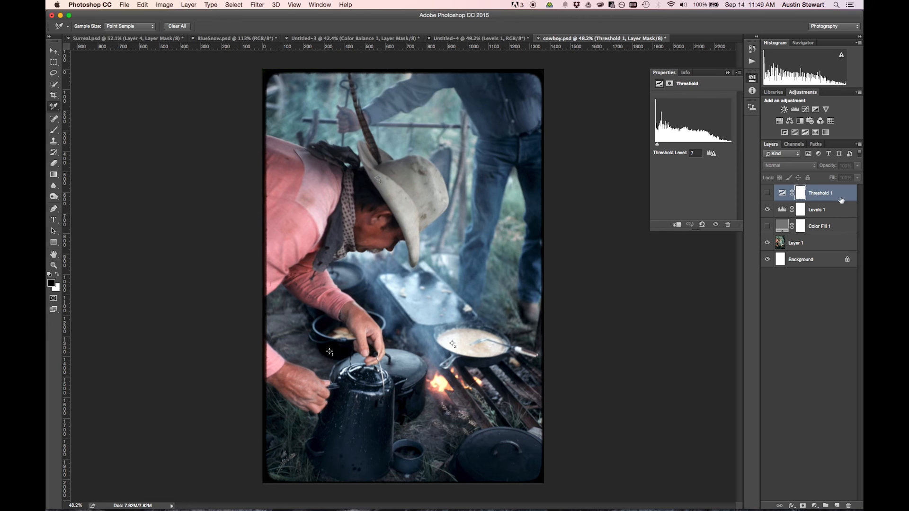
key("Delete")
left_click(839, 209)
key("Delete")
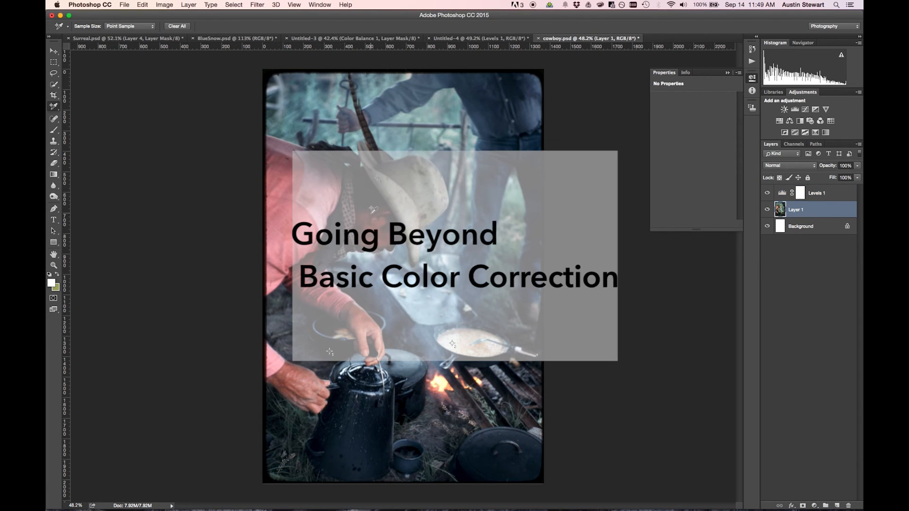
Add a Brightness/Contrast adjustment layer directly above Layer 1.
left_click(728, 74)
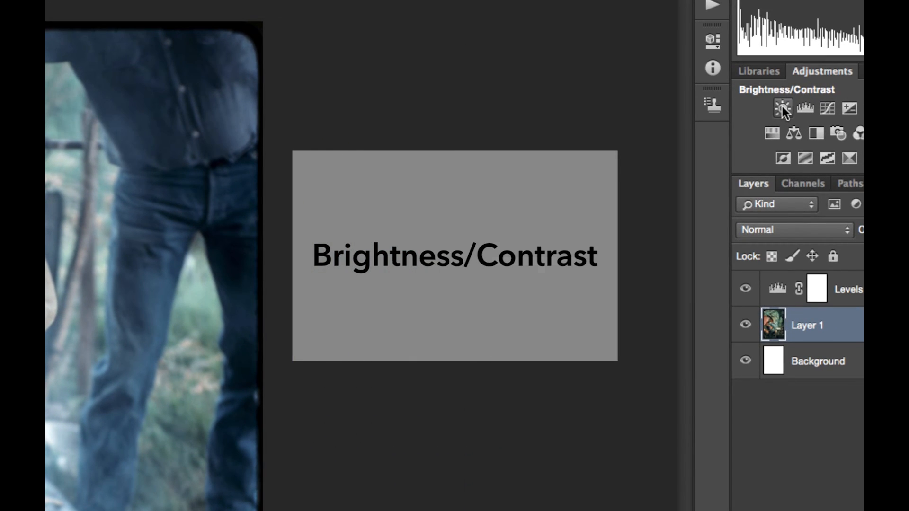
left_click(783, 107)
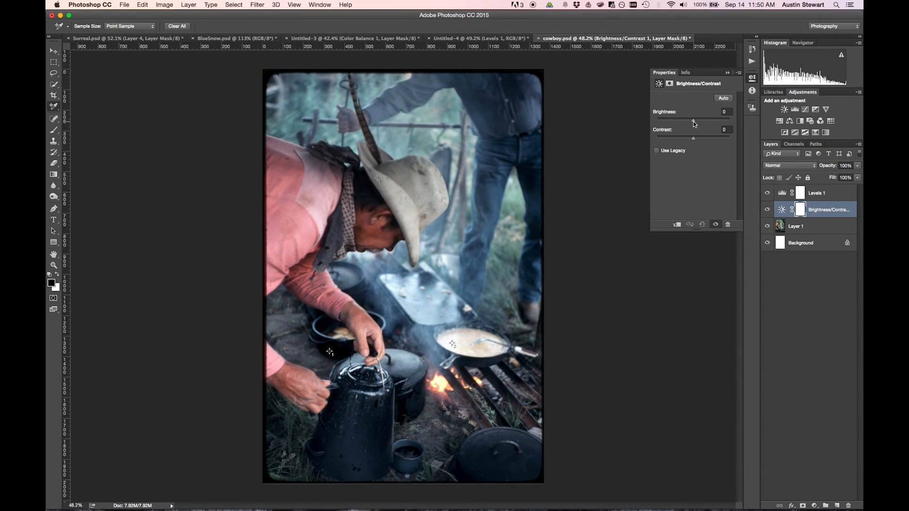
Try a contrast of 100 and a brightness of -150, returning both to 0.
left_click_drag(694, 139, 701, 140)
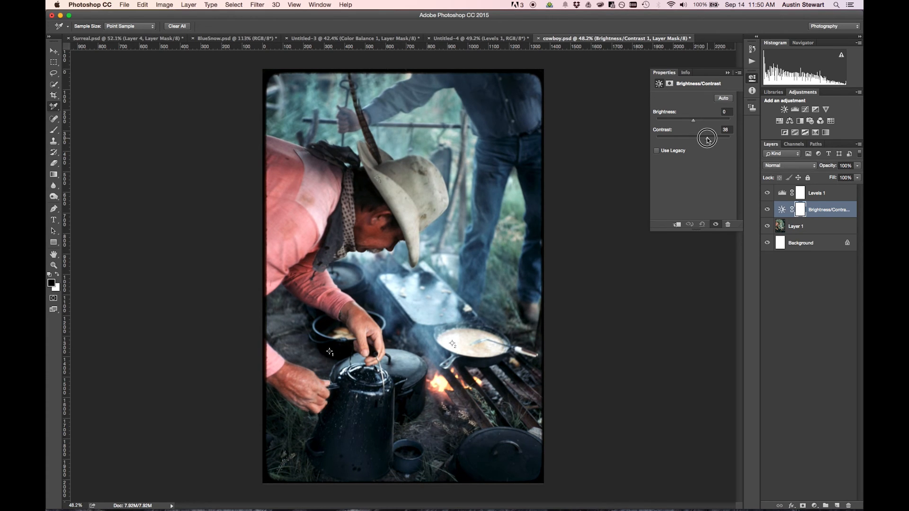
left_click_drag(708, 138, 757, 144)
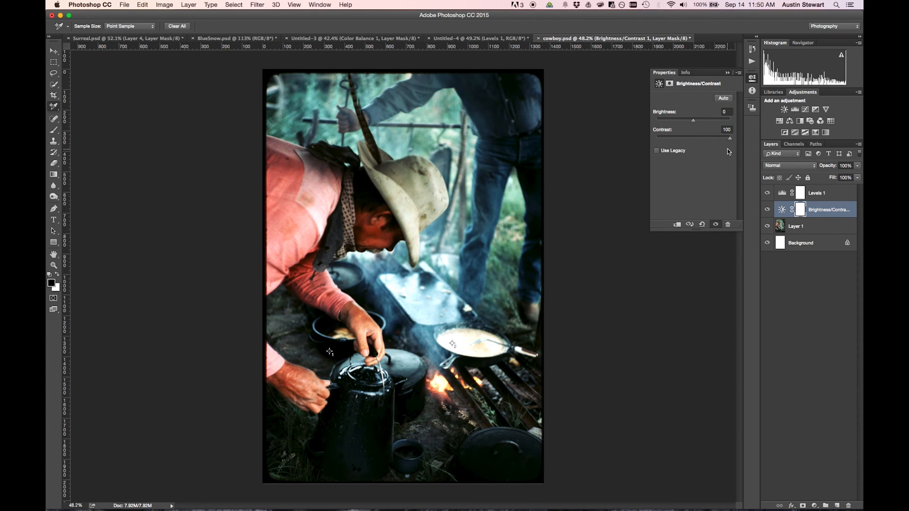
left_click_drag(727, 138, 648, 122)
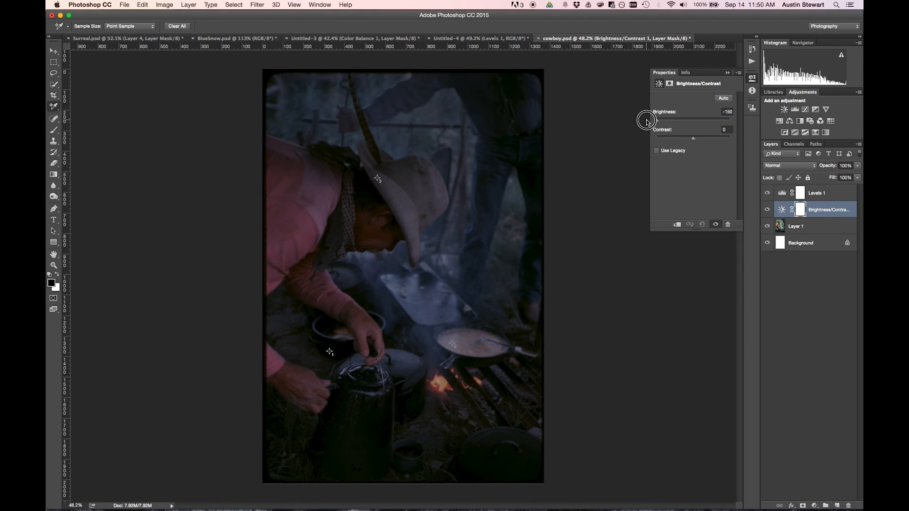
left_click_drag(648, 122, 693, 122)
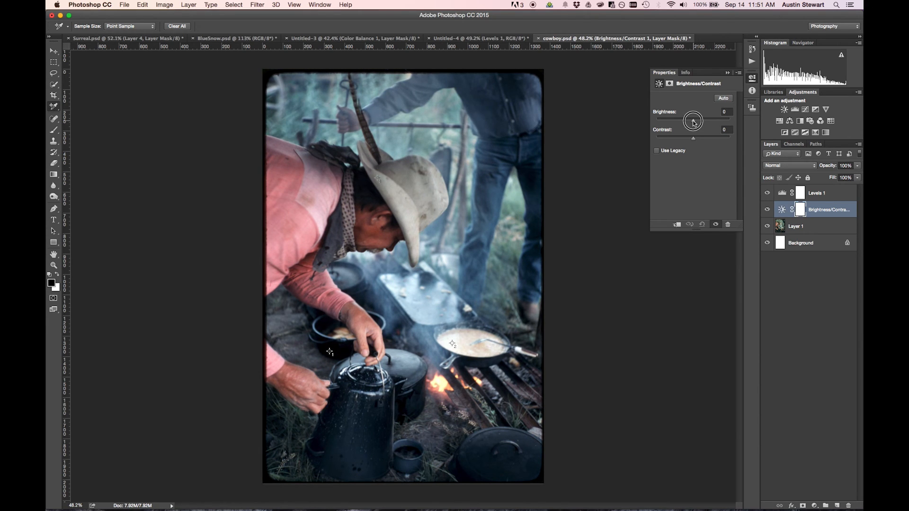
Set the brightness to 23 and the contrast to 16, and move the Brightness/Contrast layer above Levels 1.
left_click_drag(692, 120, 700, 143)
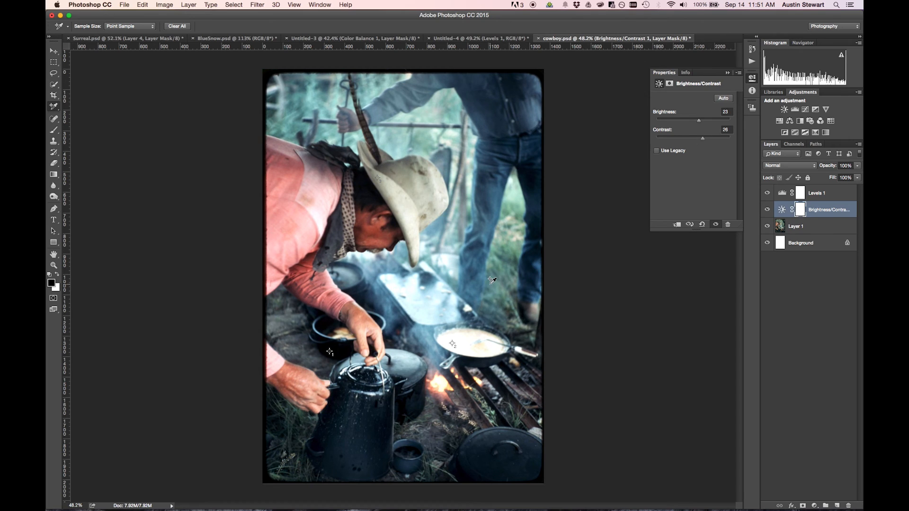
left_click_drag(702, 138, 700, 139)
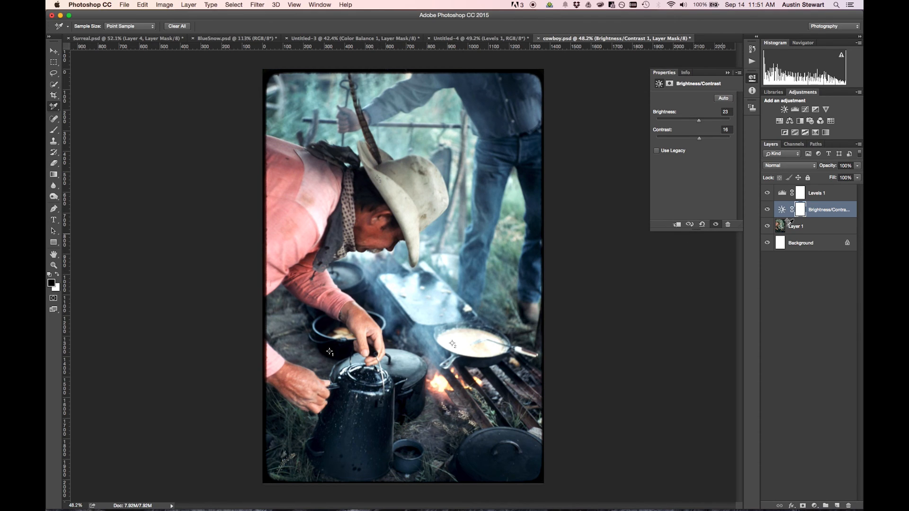
left_click_drag(829, 211, 822, 188)
Compare the image with and without the Brightness/Contrast adjustment by toggling its visibility.
left_click(767, 193)
left_click(768, 194)
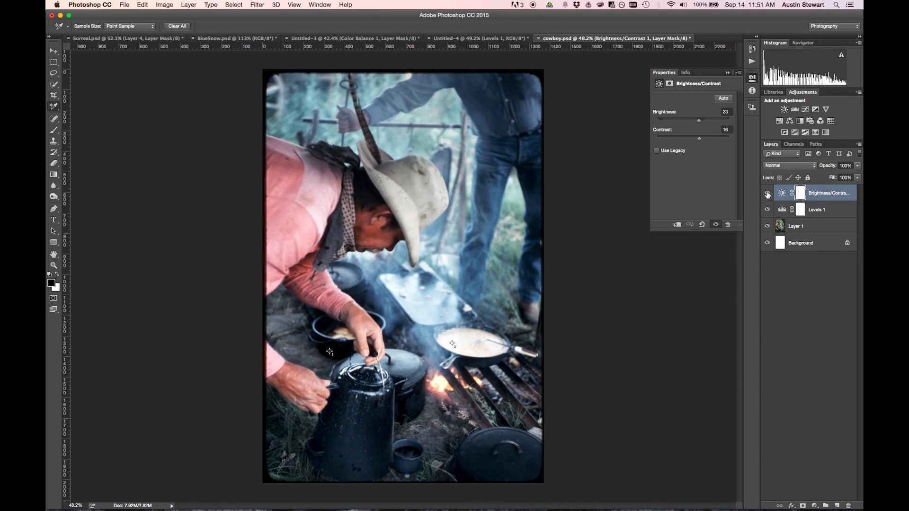
left_click(768, 193)
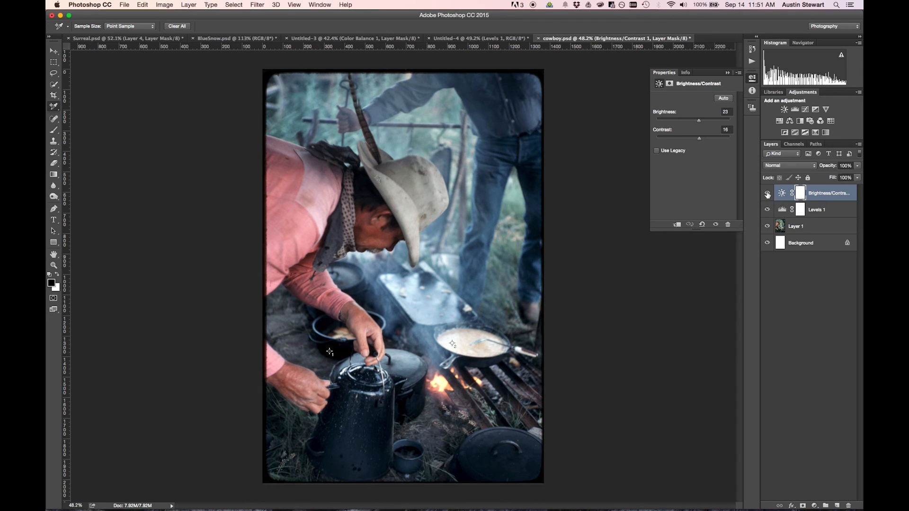
left_click(767, 193)
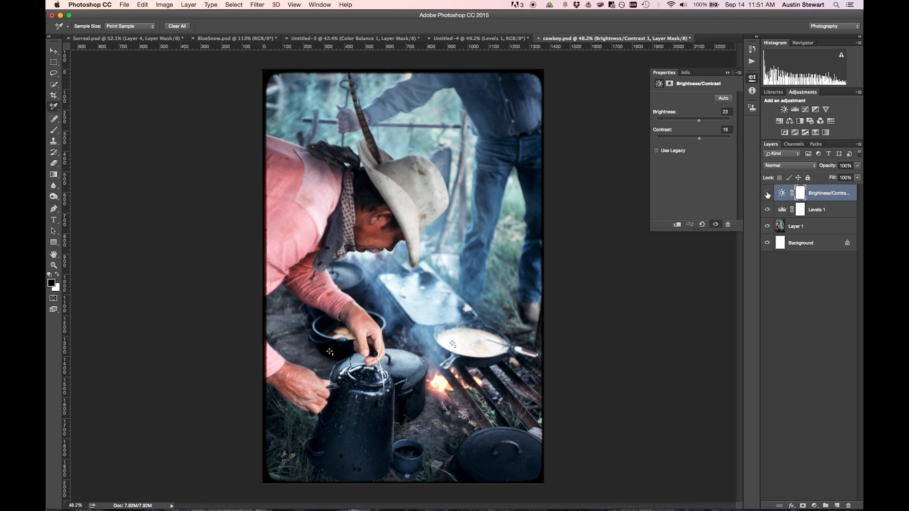
left_click(767, 193)
left_click(768, 194)
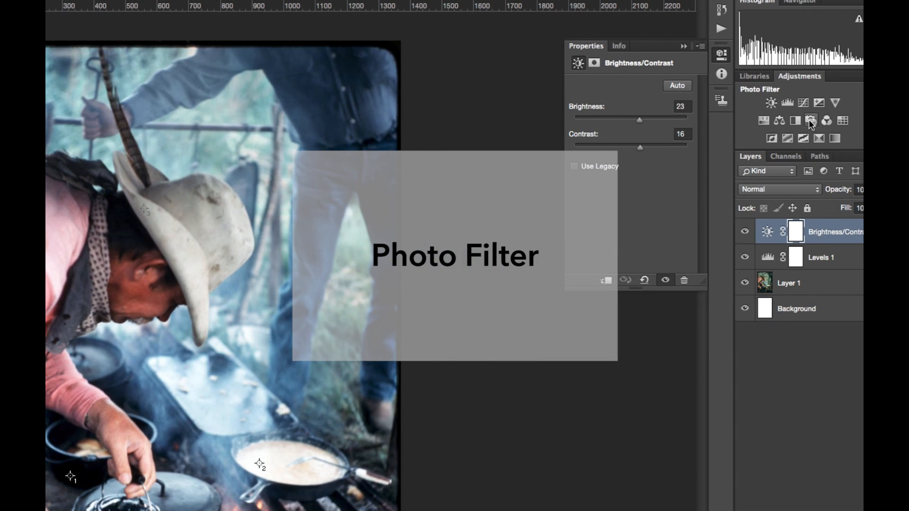
Add a Photo Filter adjustment layer at the top of the stack and compare the image with and without it.
left_click(811, 121)
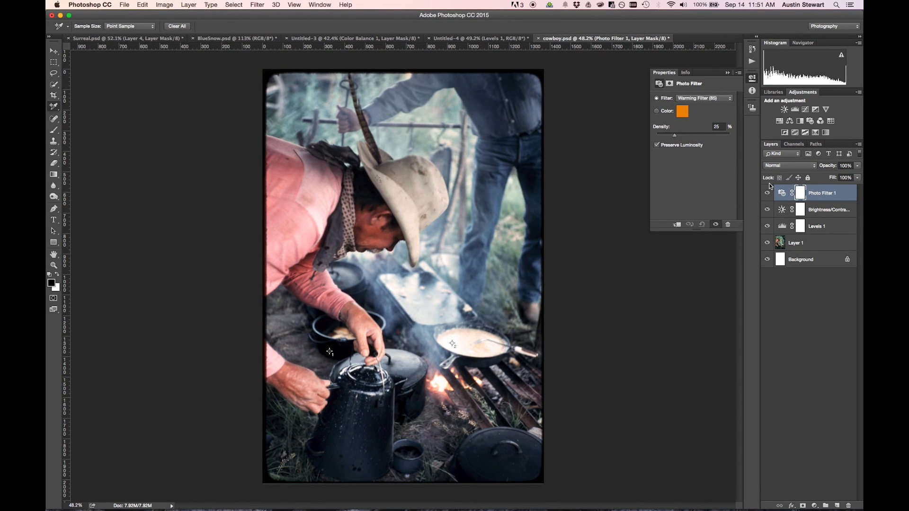
left_click(768, 193)
left_click(768, 193)
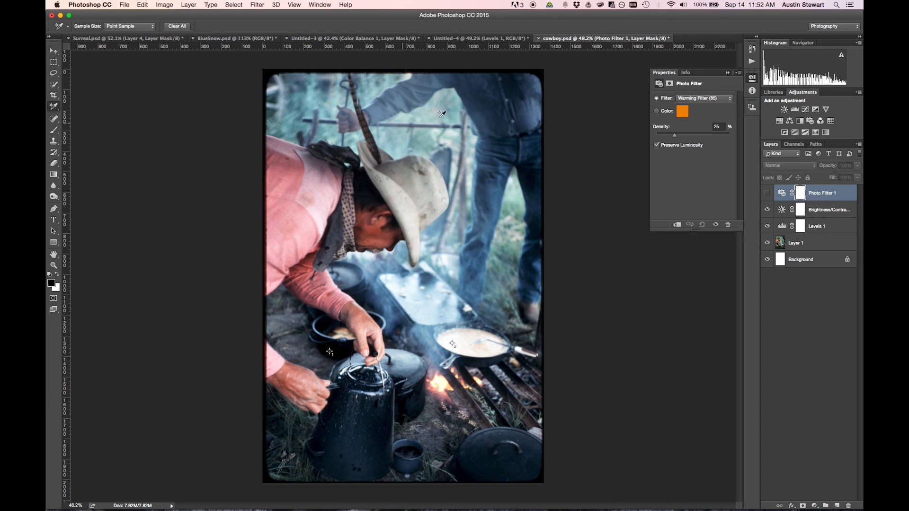
left_click(768, 194)
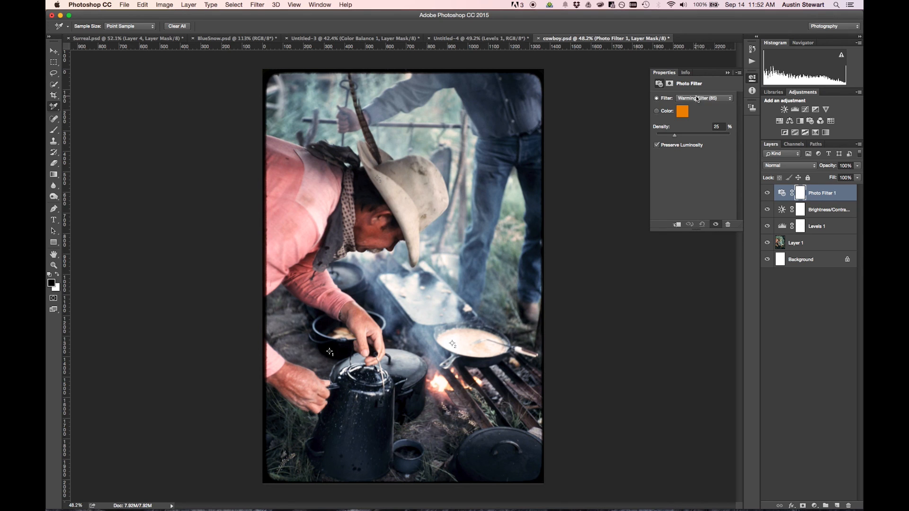
Try Photo Filter densities of 100% and 72% with Preserve Luminosity on and off, and return the density to 25%.
left_click_drag(675, 135, 735, 135)
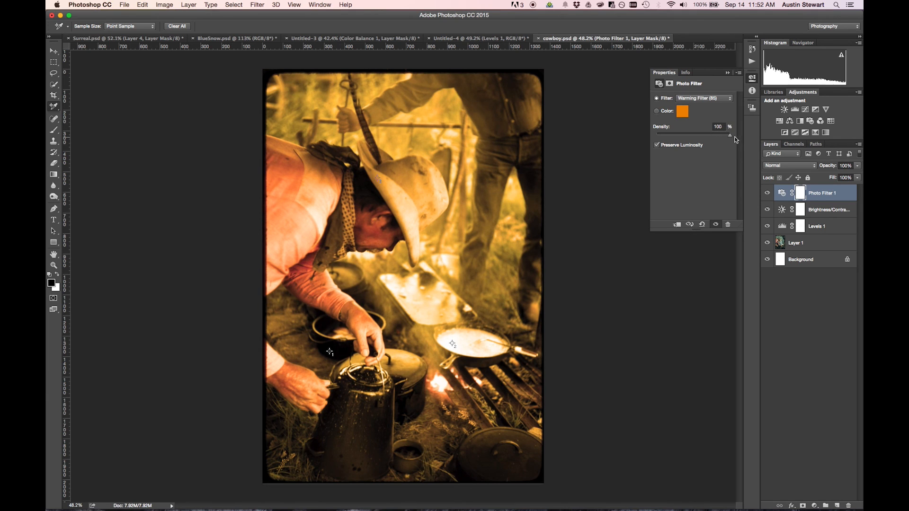
left_click_drag(731, 139, 709, 138)
left_click(657, 145)
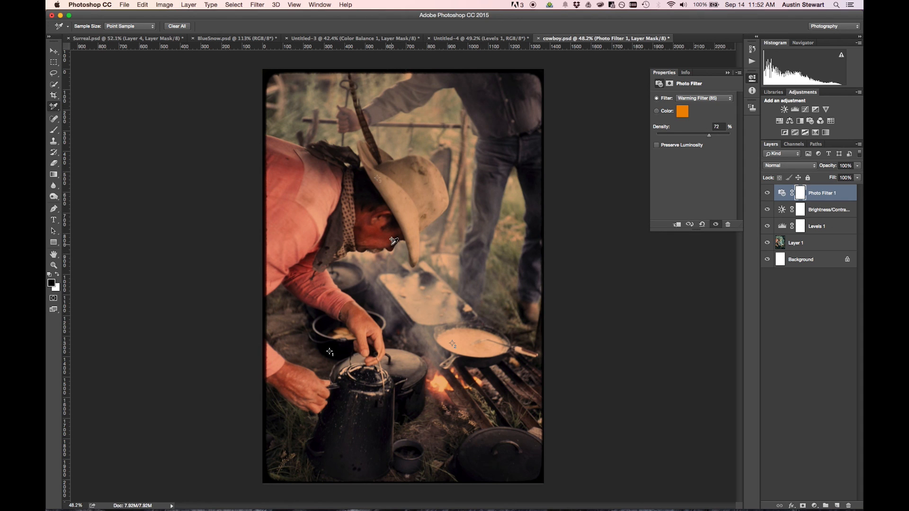
left_click(657, 145)
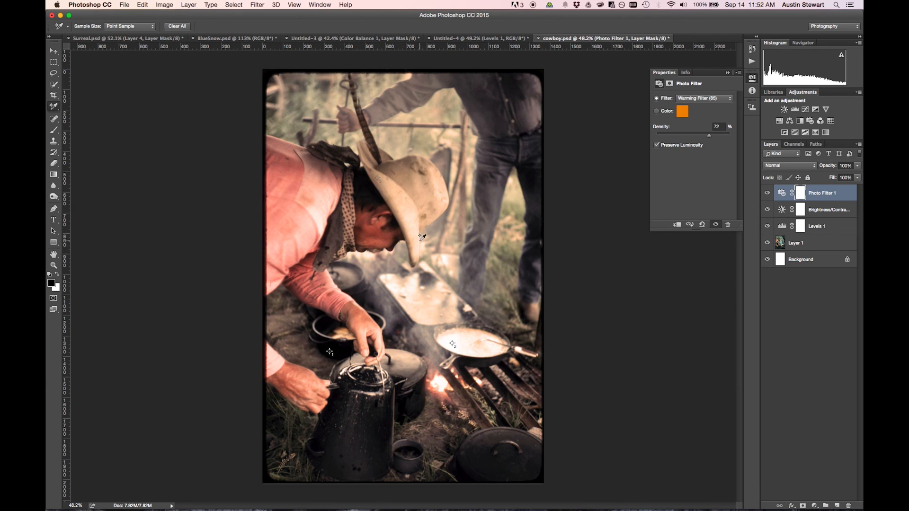
left_click(657, 145)
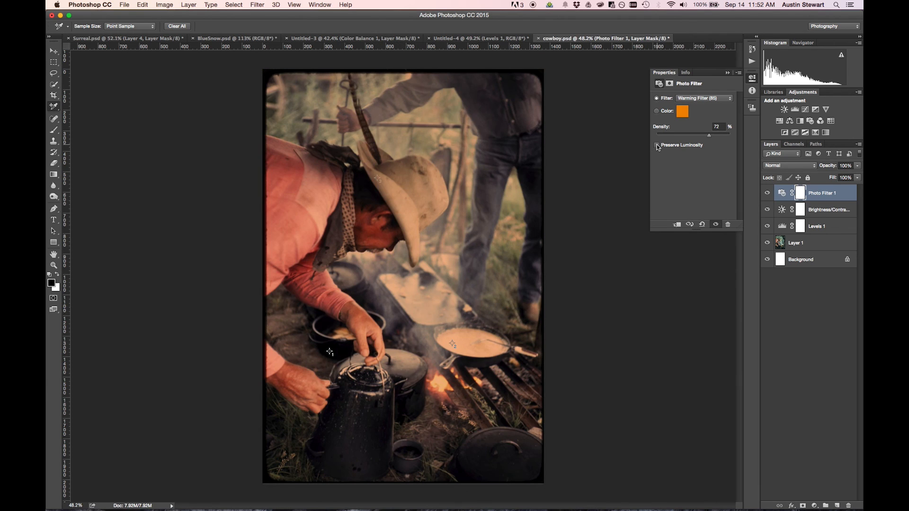
left_click_drag(709, 136, 675, 139)
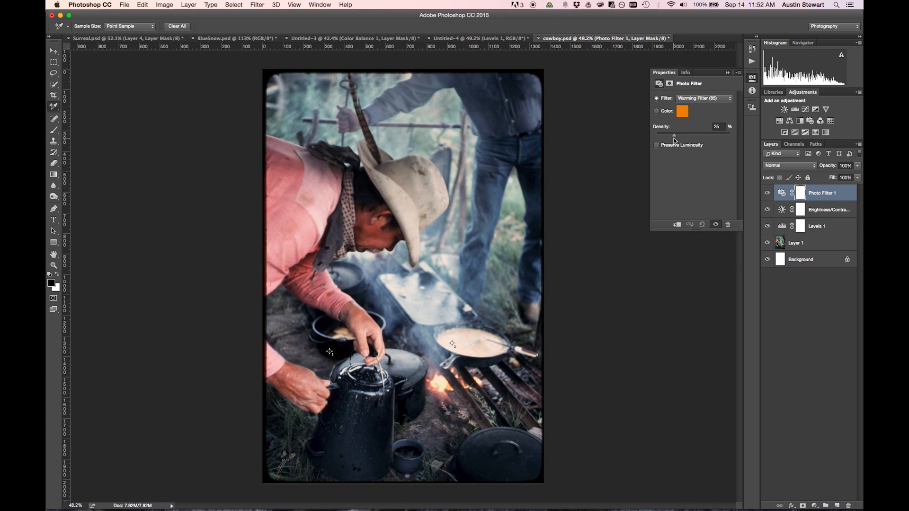
Change the Photo Filter to Warming Filter (LBA) with a density of 48% and Preserve Luminosity on.
left_click(700, 98)
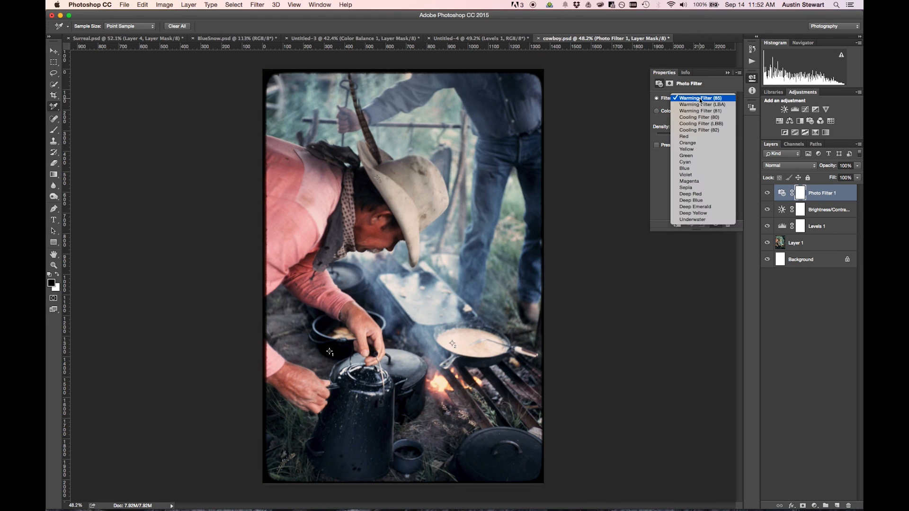
left_click(699, 104)
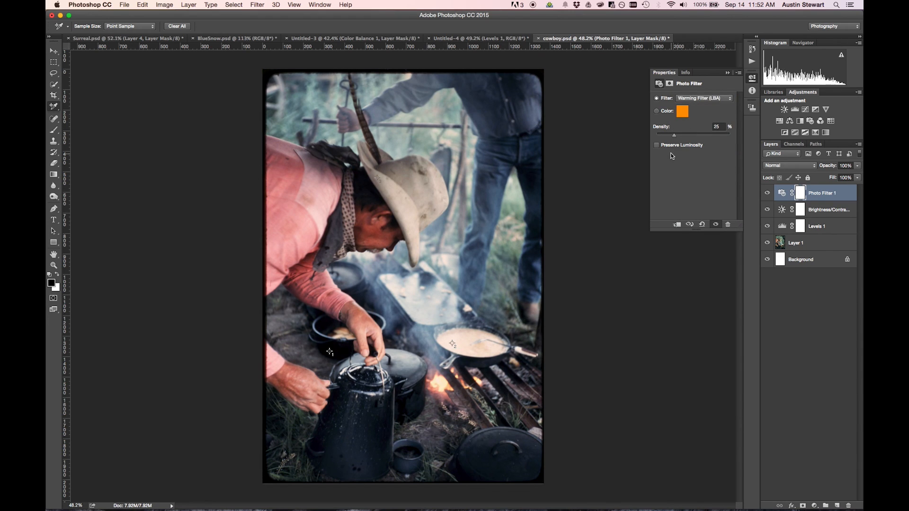
left_click_drag(675, 136, 679, 137)
left_click_drag(678, 136, 693, 137)
left_click(657, 146)
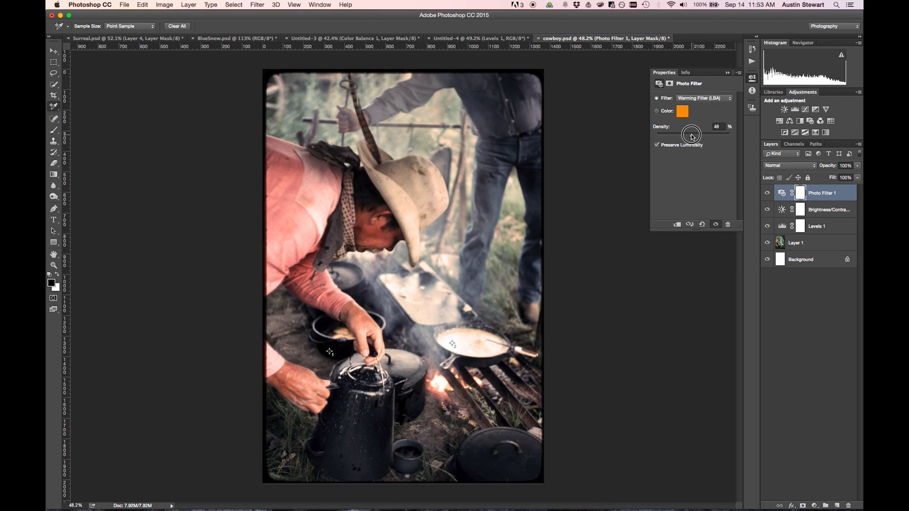
Try the Underwater and Sepia presets on the Photo Filter adjustment, raising the Sepia density to 89%.
left_click(699, 98)
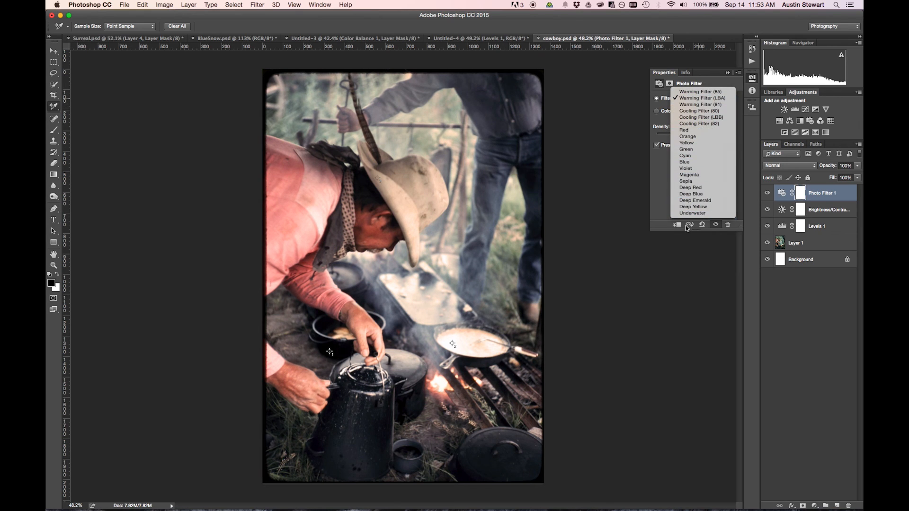
left_click(694, 214)
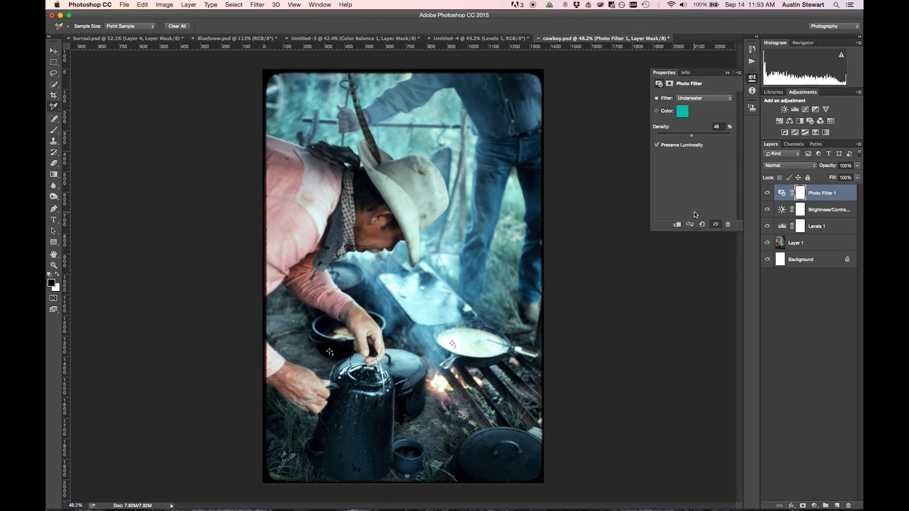
left_click(688, 99)
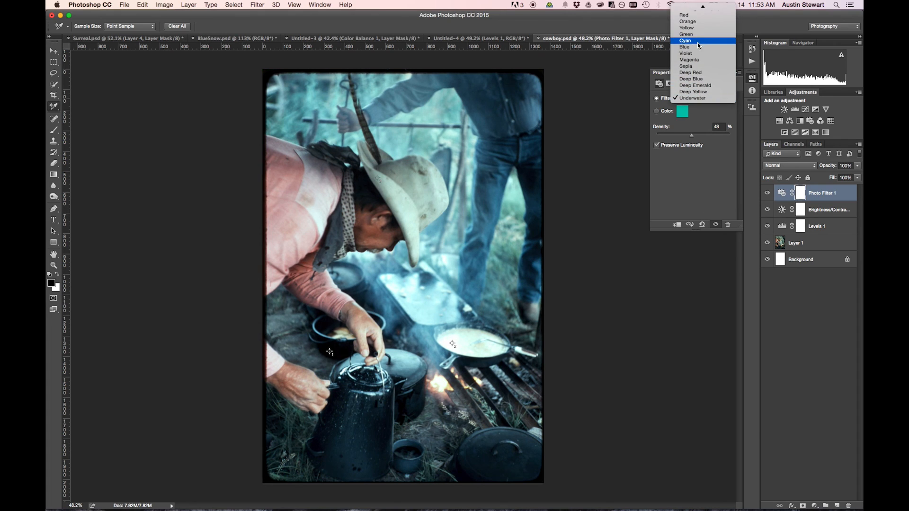
left_click(696, 67)
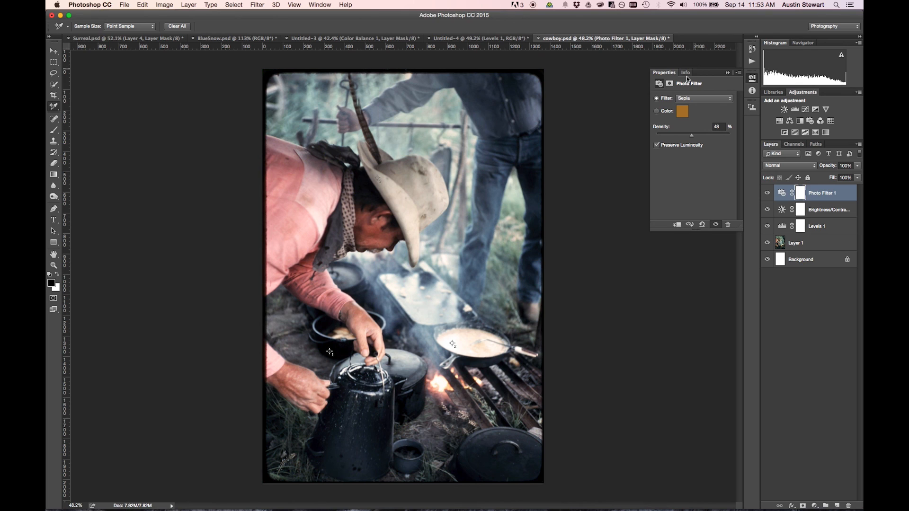
left_click_drag(692, 136, 722, 137)
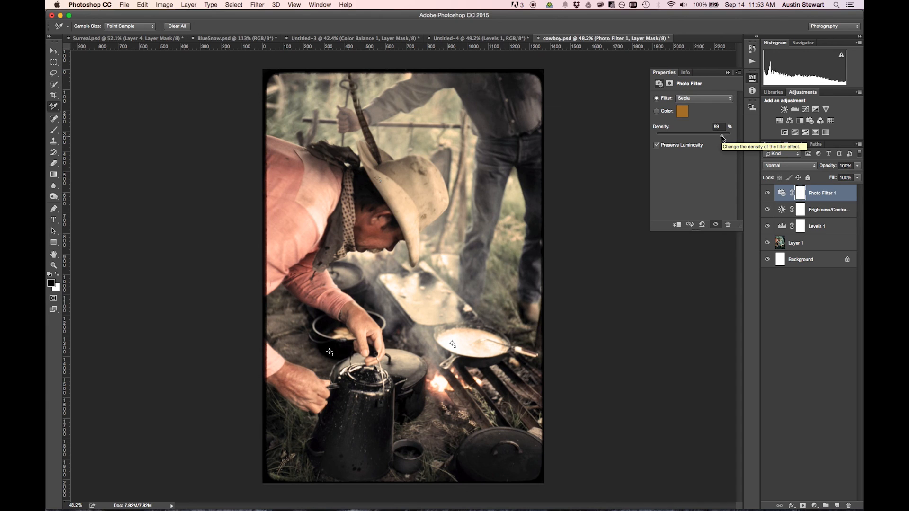
Set the Photo Filter adjustment to a density of 25% with the Warming Filter (85) preset.
left_click_drag(724, 138, 675, 136)
left_click(715, 98)
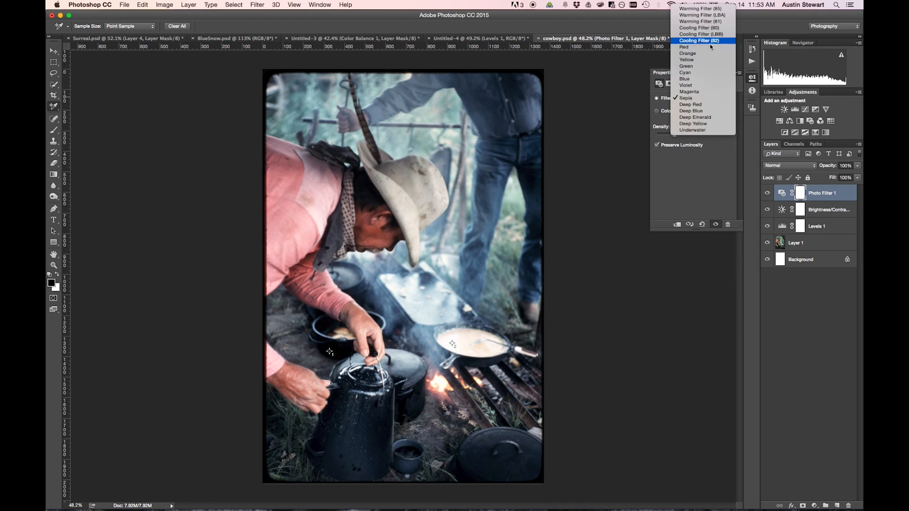
left_click(701, 9)
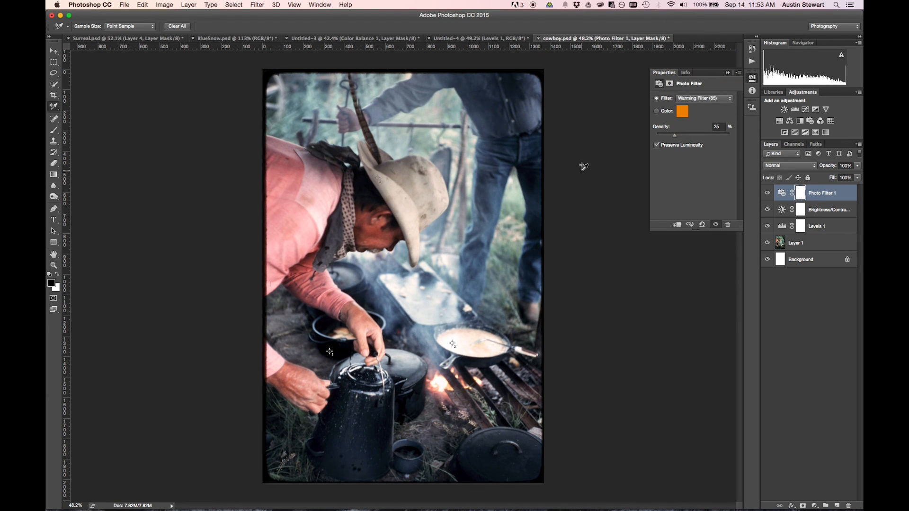